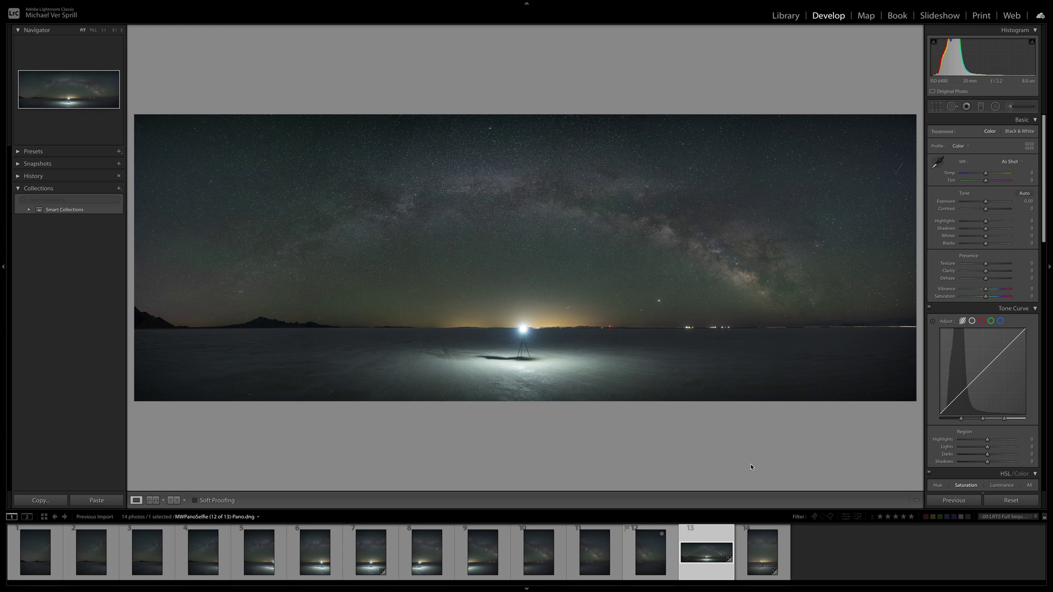
# - Preview the selfie, then step through the panorama source frames 2 to 12 in the filmstrip
pyautogui.click(769, 551)
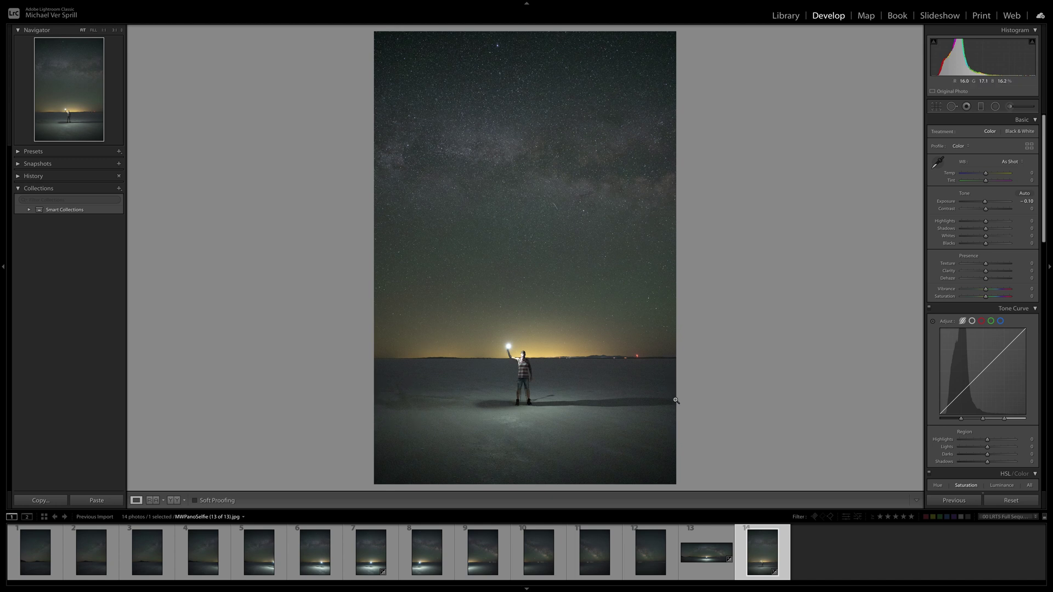
pyautogui.click(370, 553)
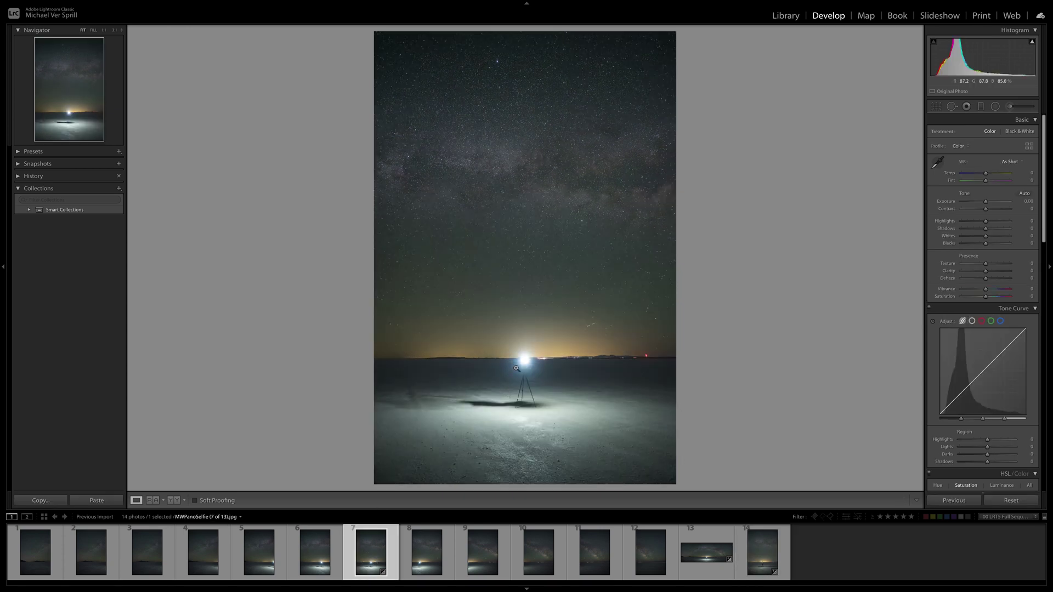
pyautogui.click(91, 551)
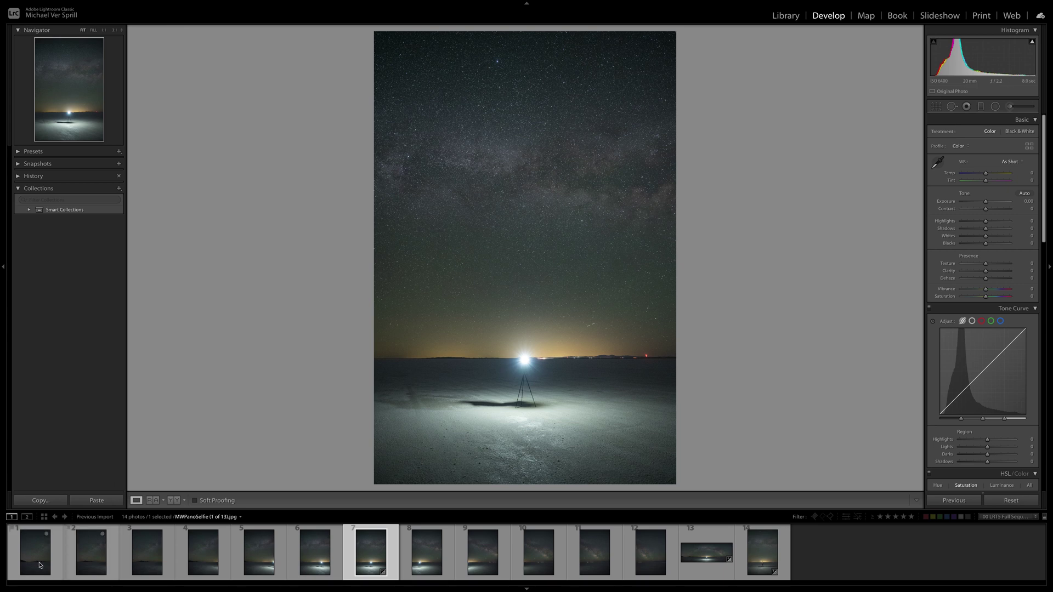
pyautogui.click(145, 556)
pyautogui.click(203, 555)
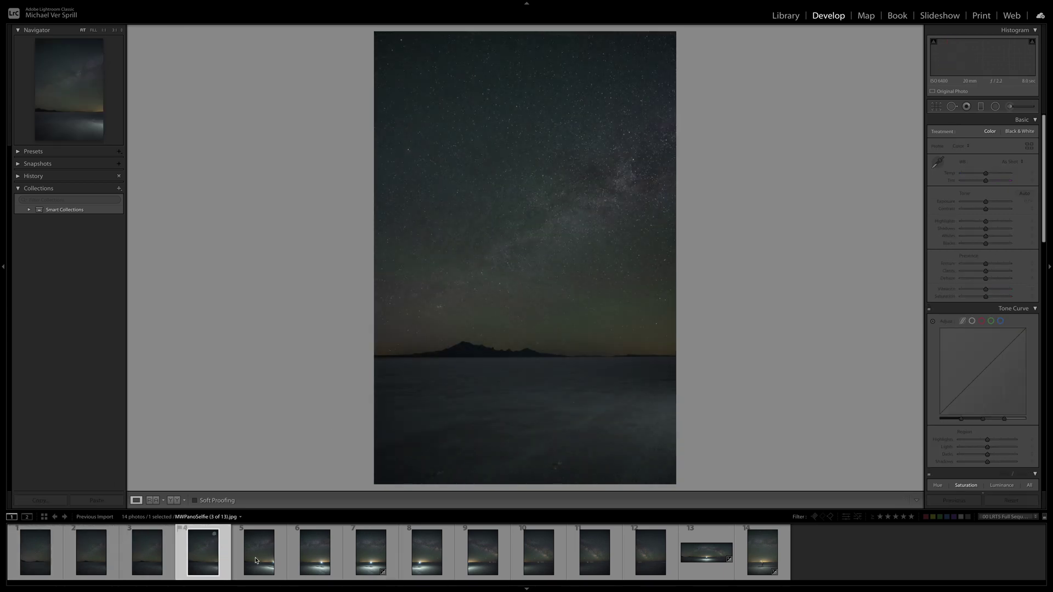
pyautogui.click(259, 555)
pyautogui.click(314, 555)
pyautogui.click(370, 555)
pyautogui.click(427, 555)
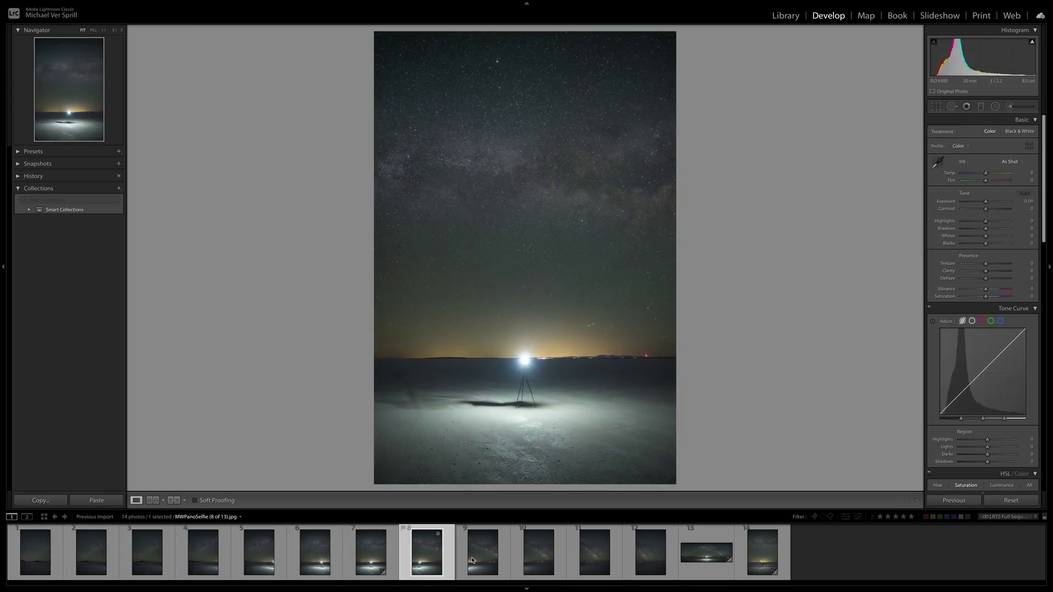
pyautogui.click(483, 555)
pyautogui.click(538, 555)
pyautogui.click(588, 562)
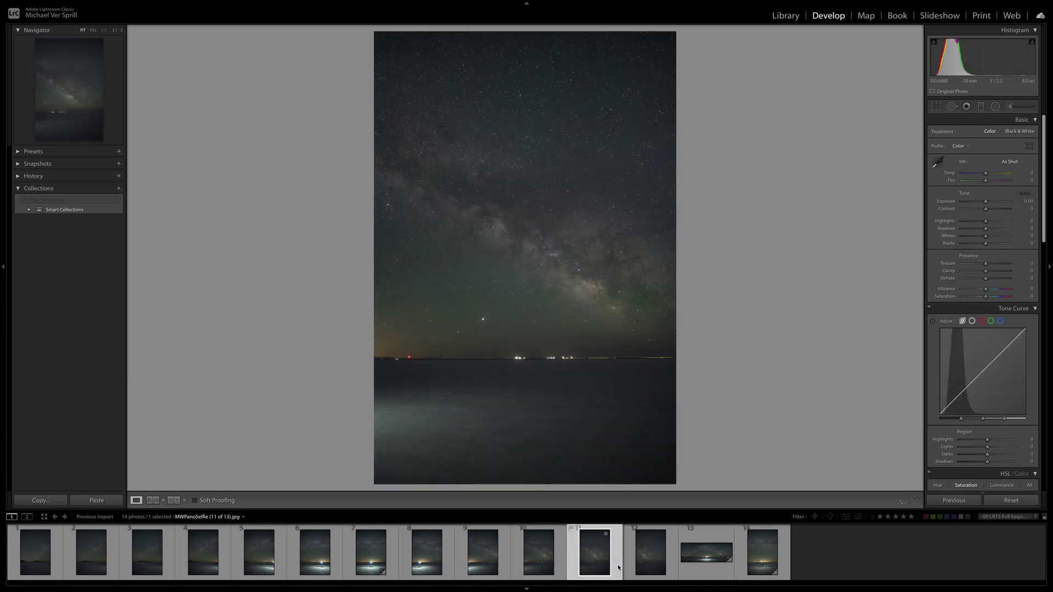
pyautogui.click(646, 558)
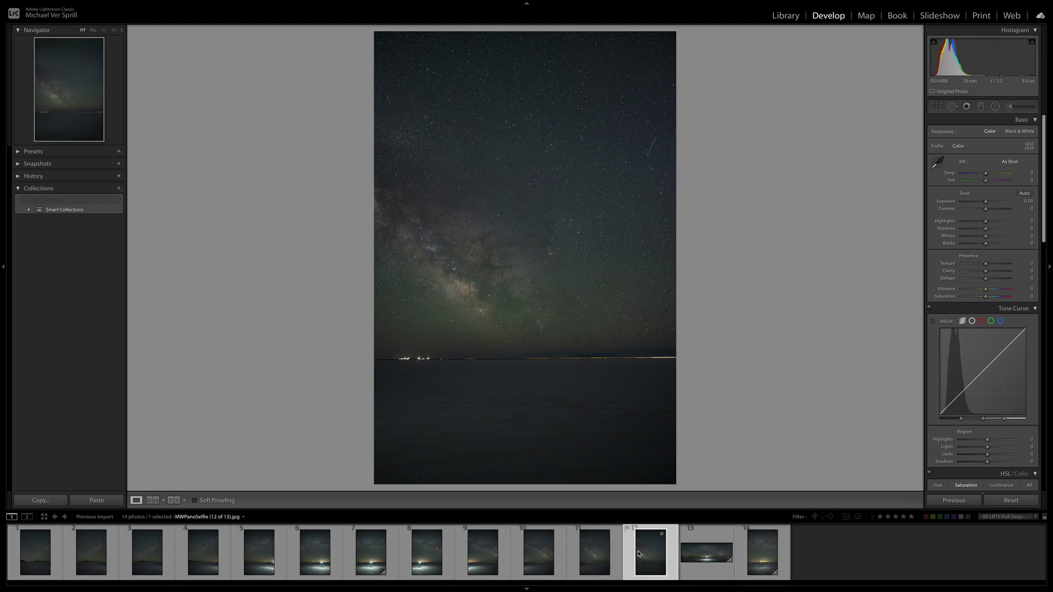
# - Zoom the light-holding selfie to 3:1 and back to Fit, compare it with frame 7, then pick frame 1
pyautogui.click(761, 555)
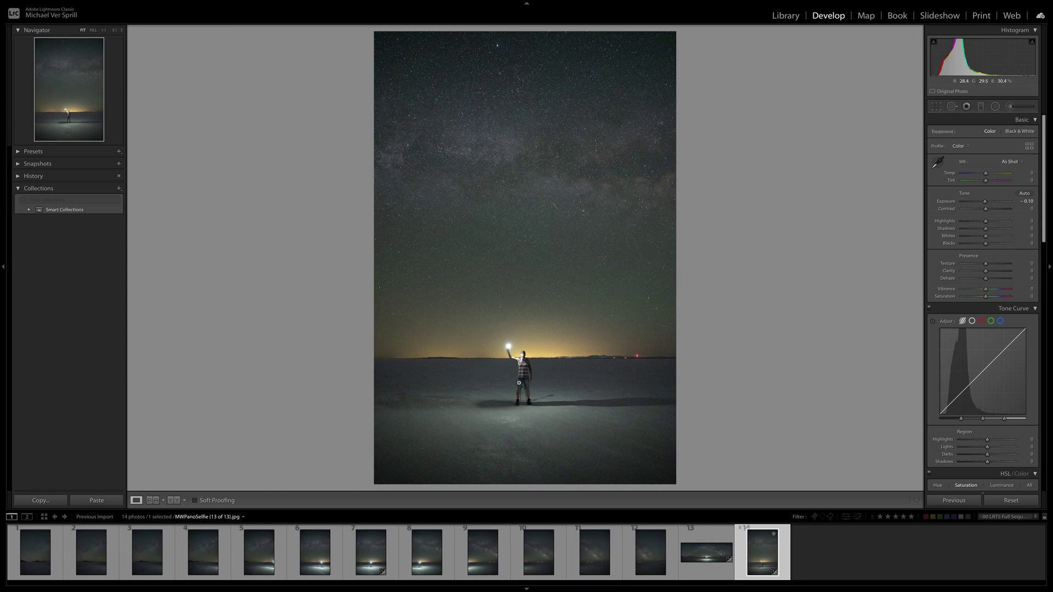
pyautogui.click(520, 358)
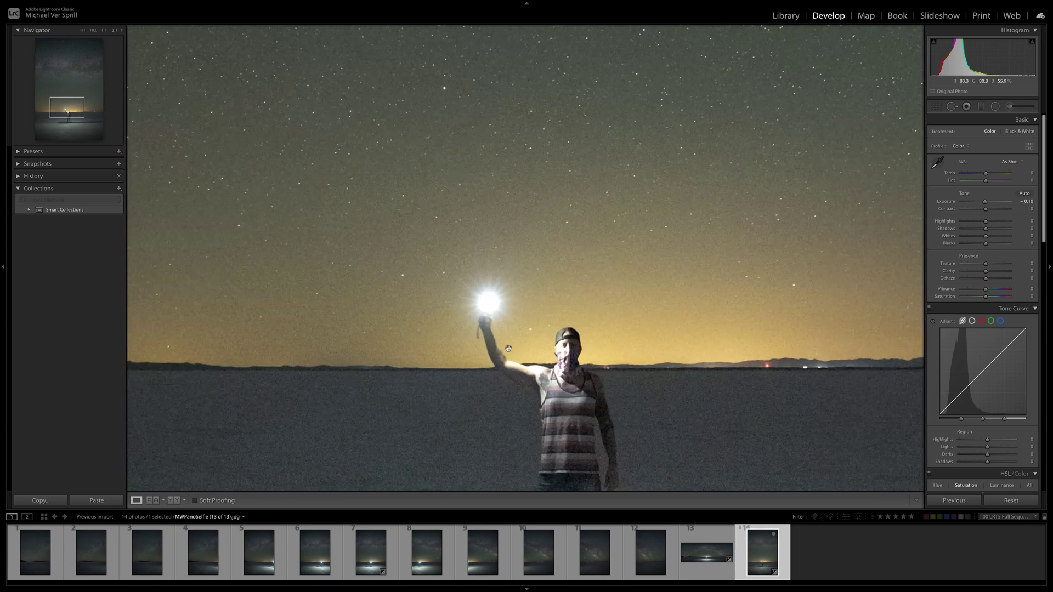
pyautogui.click(487, 329)
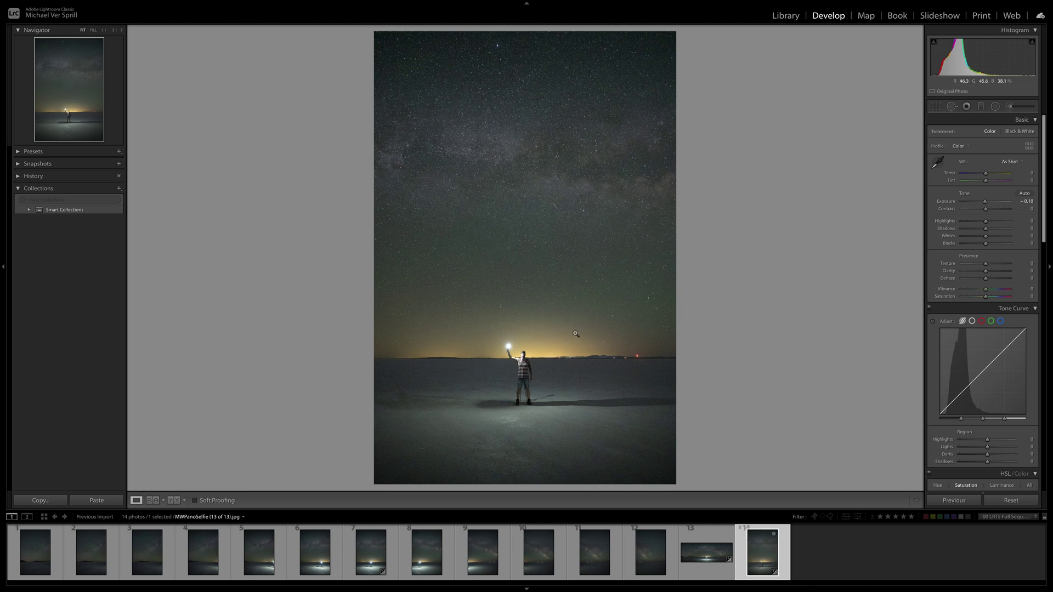
pyautogui.click(371, 553)
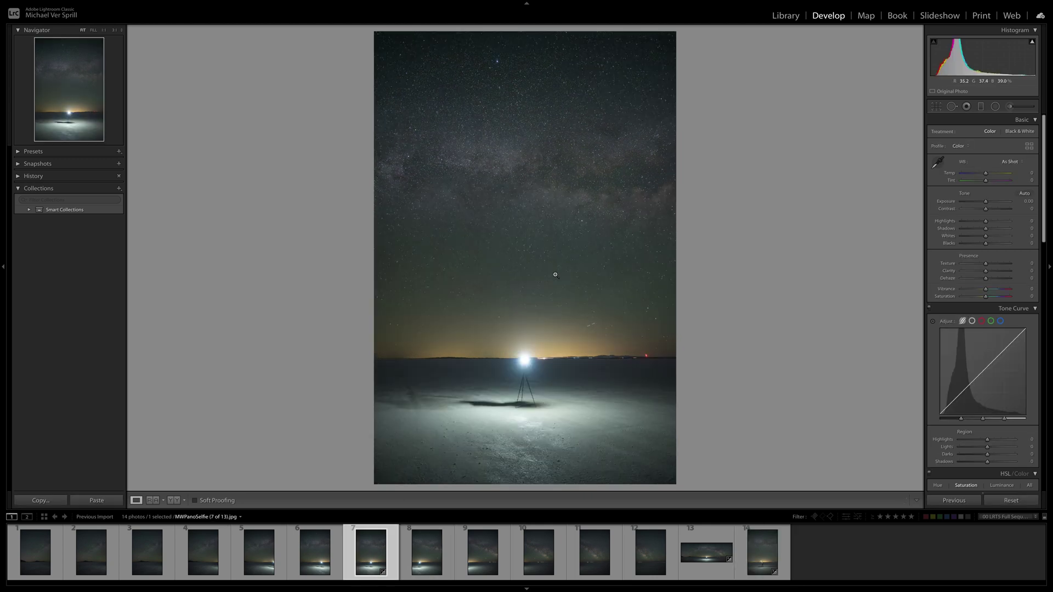
pyautogui.click(762, 552)
pyautogui.click(61, 558)
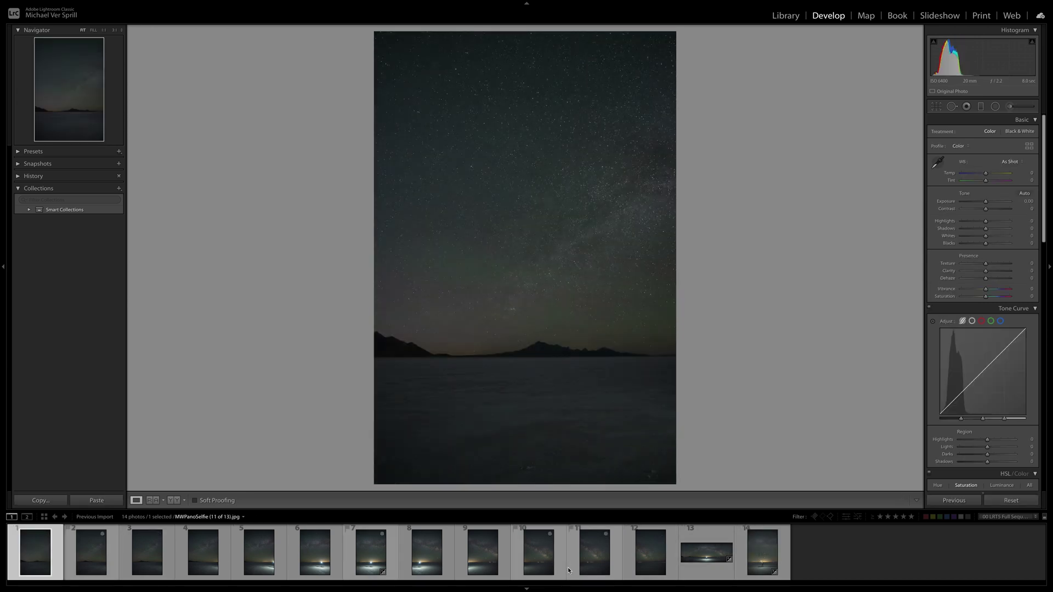
# - Select source frames 1–12 and start a Photo Merge > Panorama preview
pyautogui.keyDown('shift'); pyautogui.click(644, 559); pyautogui.keyUp('shift')
pyautogui.moveTo(171, 4)
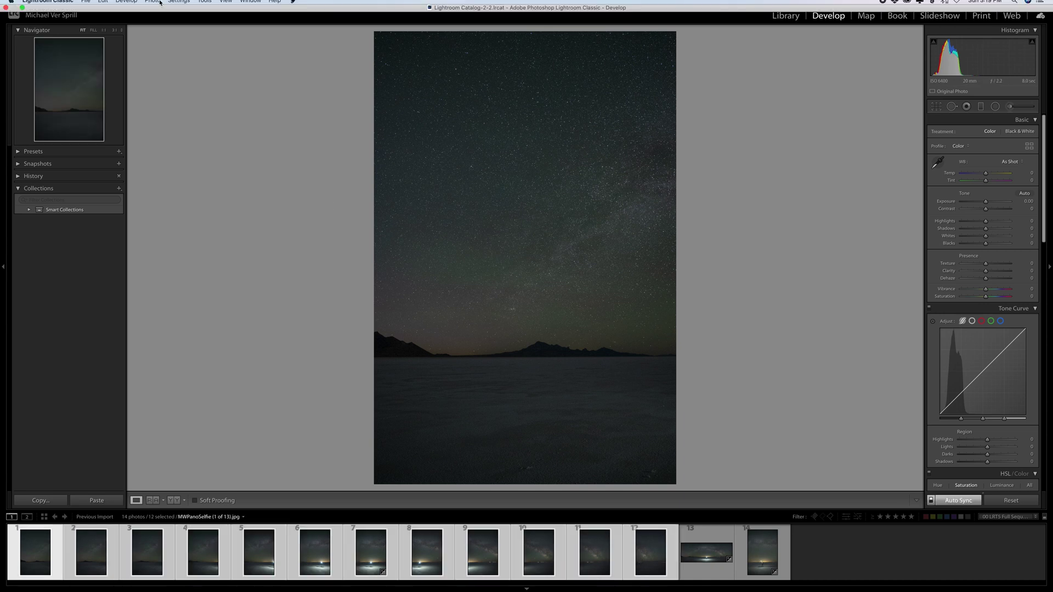
pyautogui.click(156, 6)
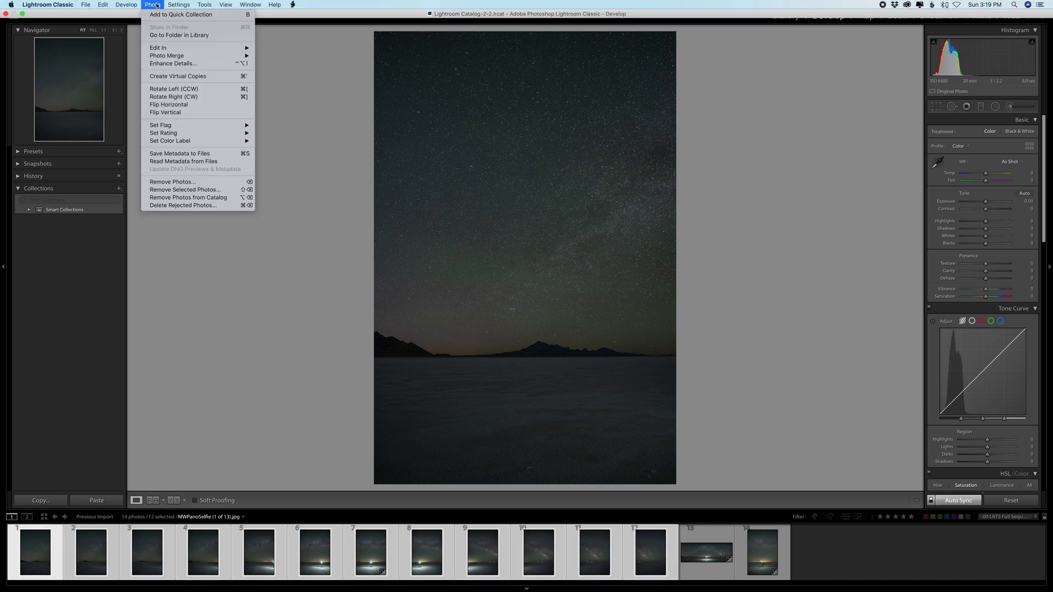
pyautogui.moveTo(201, 47)
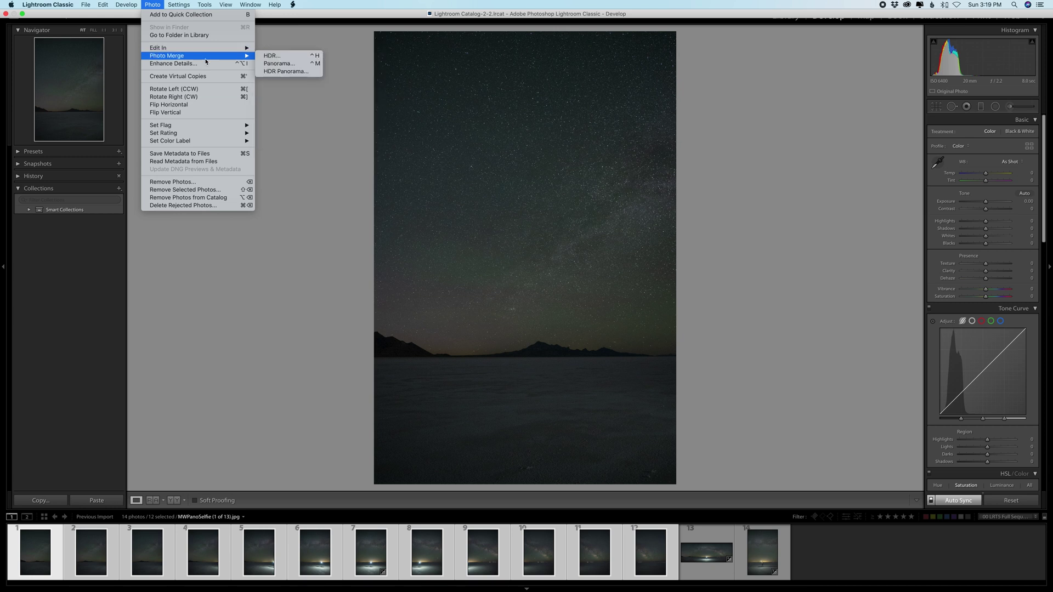
pyautogui.click(280, 63)
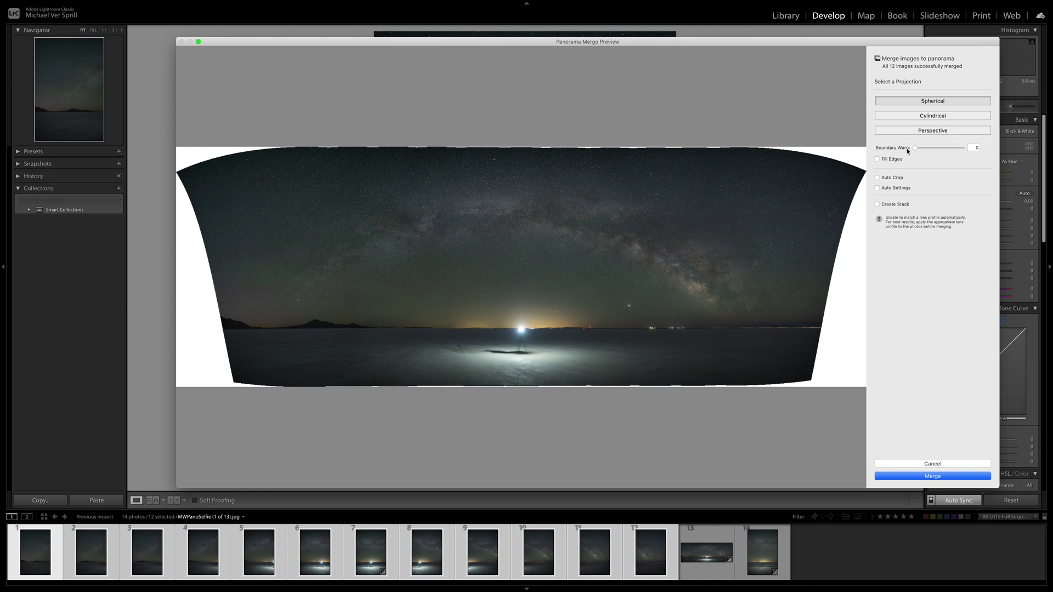
# - Set Boundary Warp to 100, try Auto Crop and Auto Settings, then cancel the merge
pyautogui.moveTo(917, 148); pyautogui.dragTo(969, 146)
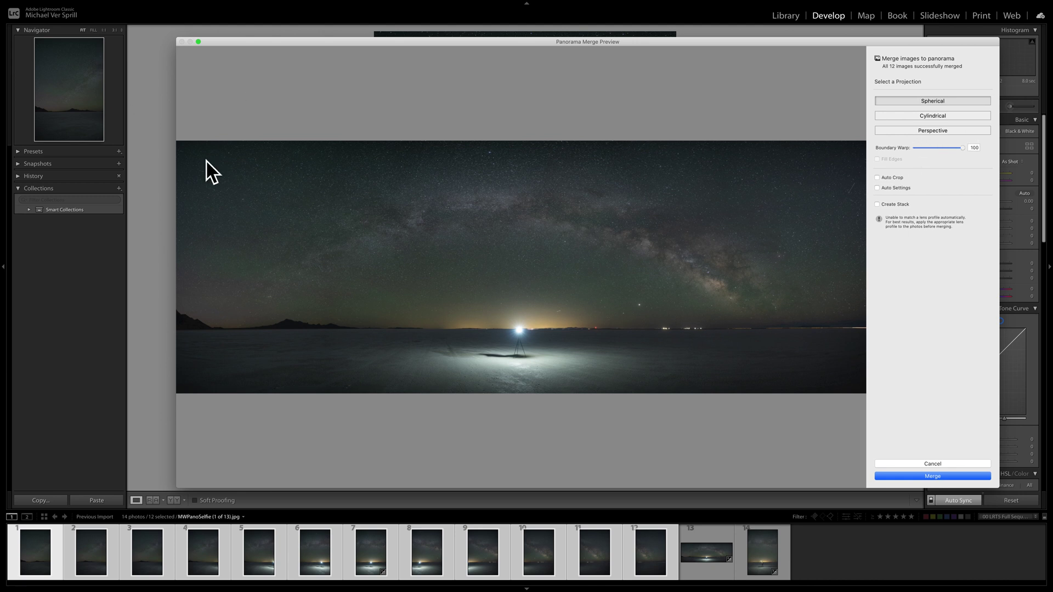
pyautogui.click(884, 178)
pyautogui.click(884, 179)
pyautogui.click(878, 188)
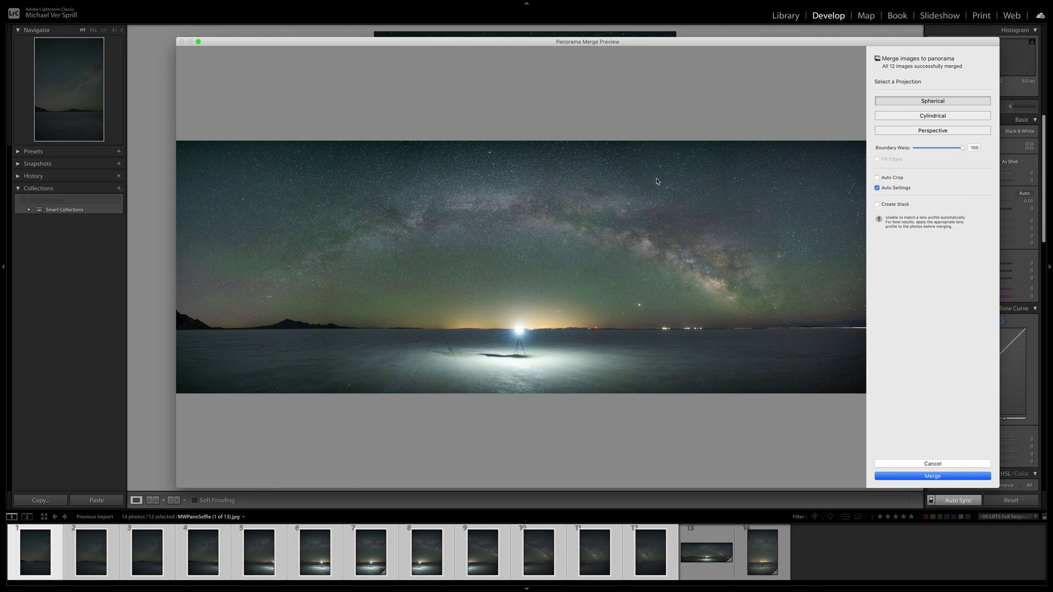
pyautogui.click(877, 187)
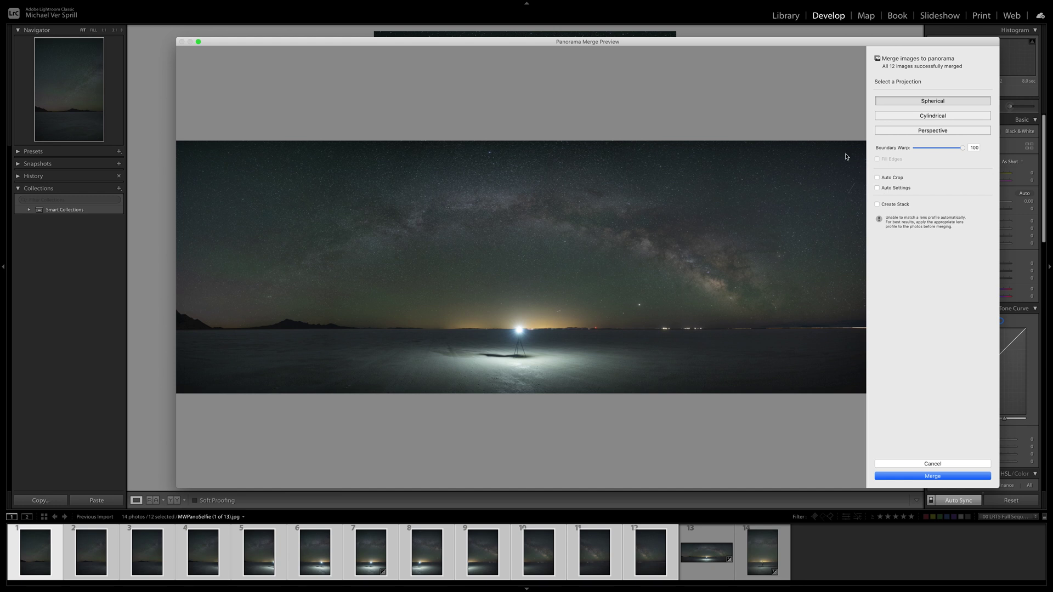
pyautogui.click(927, 465)
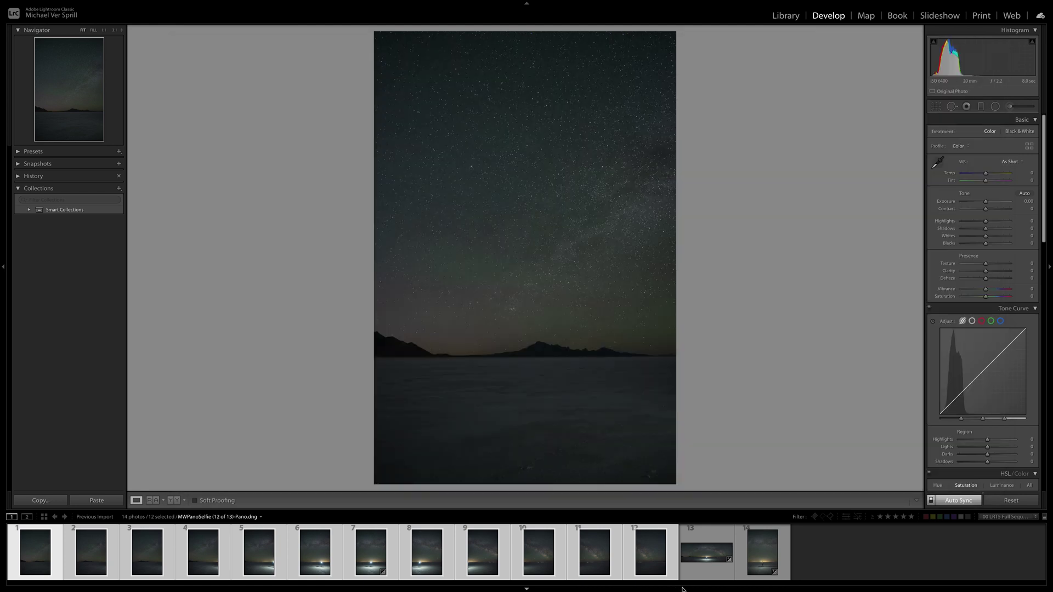
# - Select the Pano DNG plus the selfie and use Edit In > Open as Layers in Photoshop
pyautogui.click(693, 571)
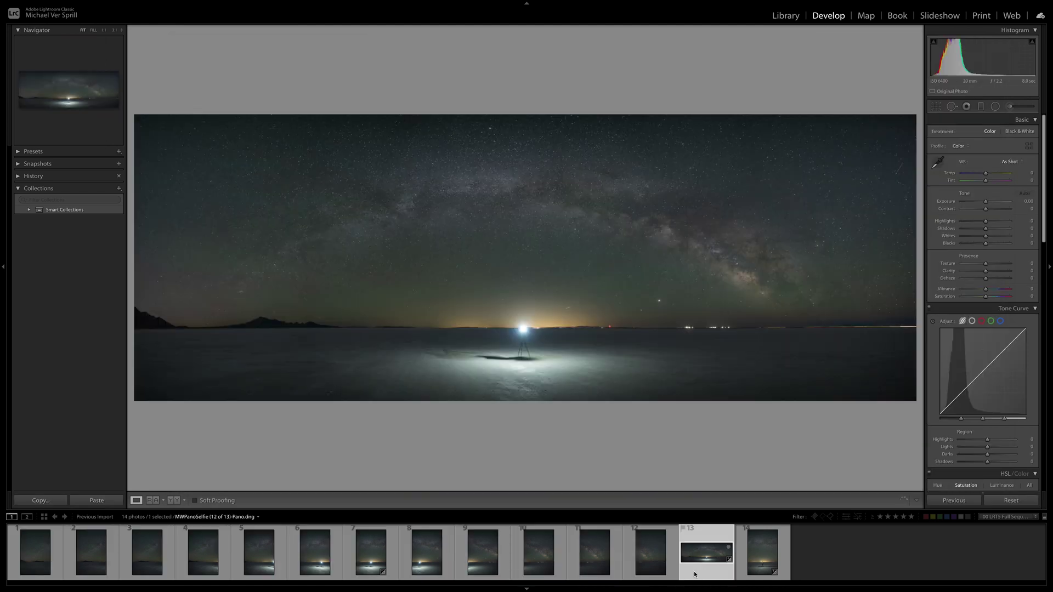
pyautogui.keyDown('ctrl'); pyautogui.click(761, 551); pyautogui.keyUp('ctrl')
pyautogui.moveTo(299, 5)
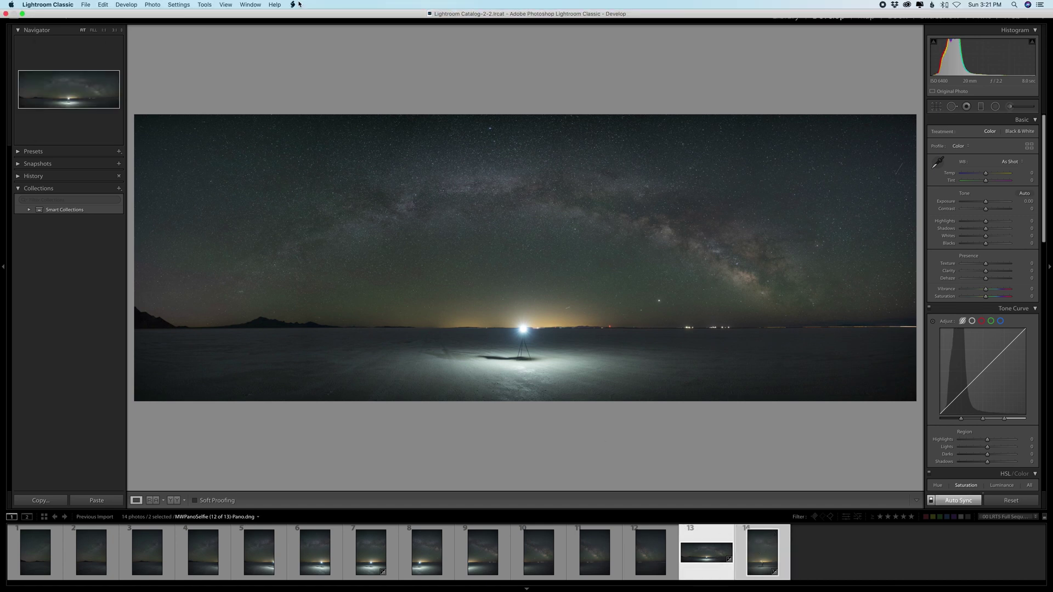
pyautogui.click(153, 5)
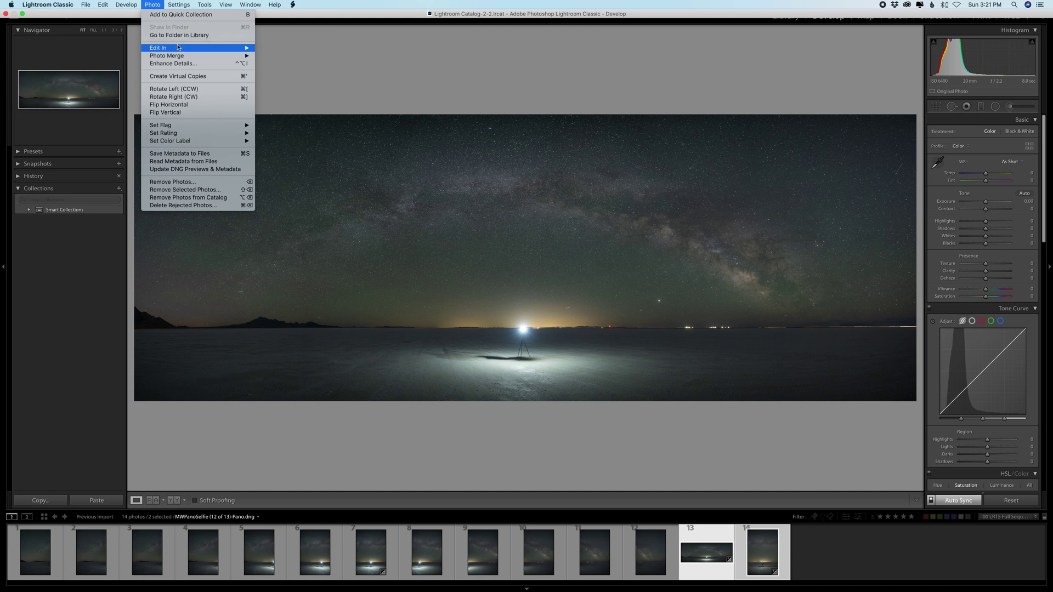
pyautogui.moveTo(179, 48)
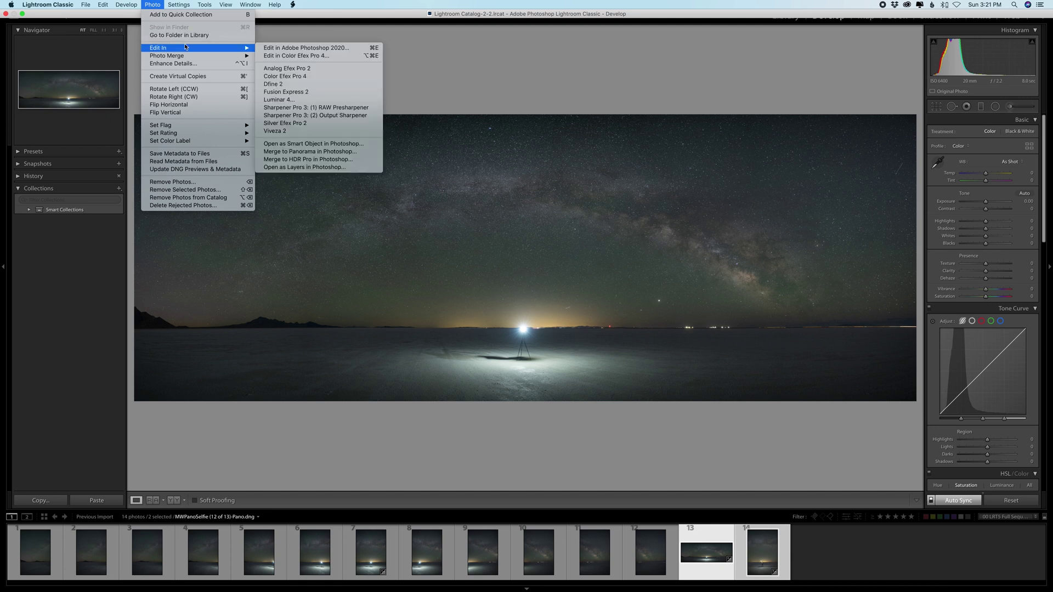
pyautogui.click(343, 167)
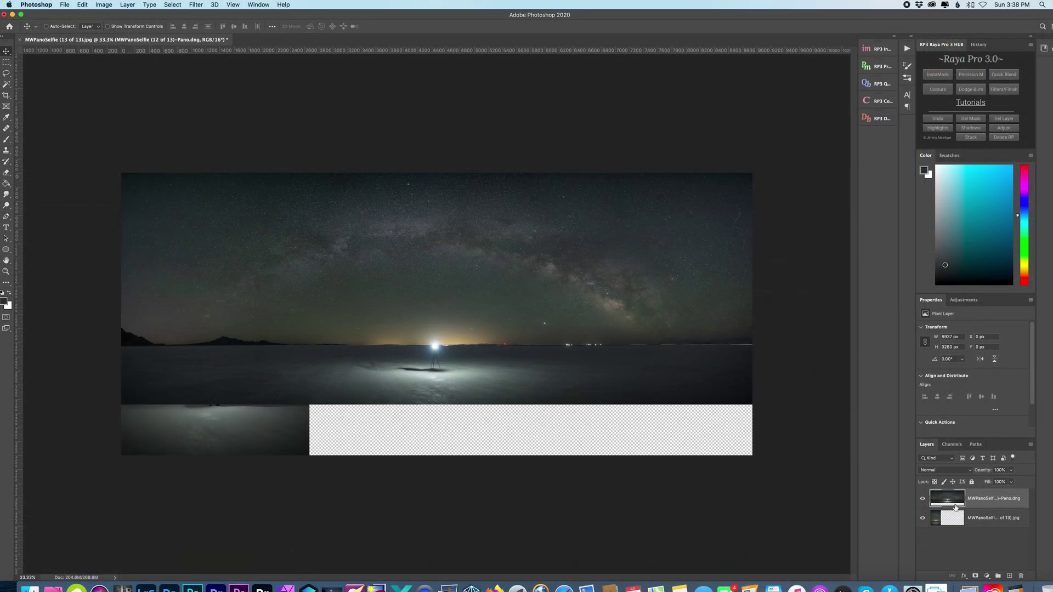
# - Duplicate the panorama and selfie layers and hide the top panorama copy
pyautogui.keyDown('shift'); pyautogui.click(996, 524); pyautogui.keyUp('shift')
pyautogui.moveTo(994, 520); pyautogui.dragTo(1009, 574)
pyautogui.click(977, 518)
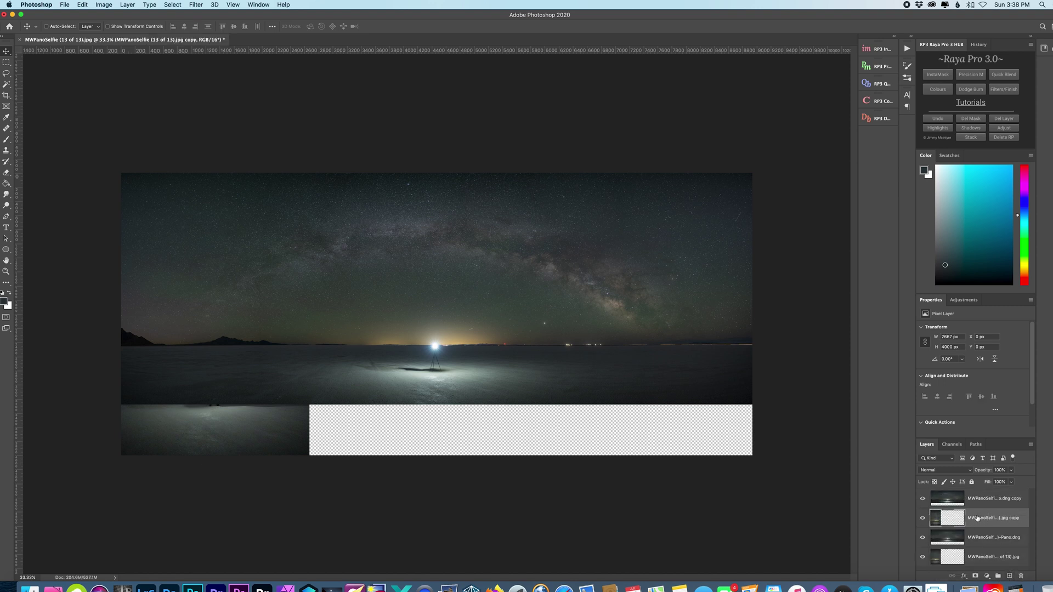
pyautogui.click(923, 499)
pyautogui.click(922, 498)
pyautogui.click(922, 499)
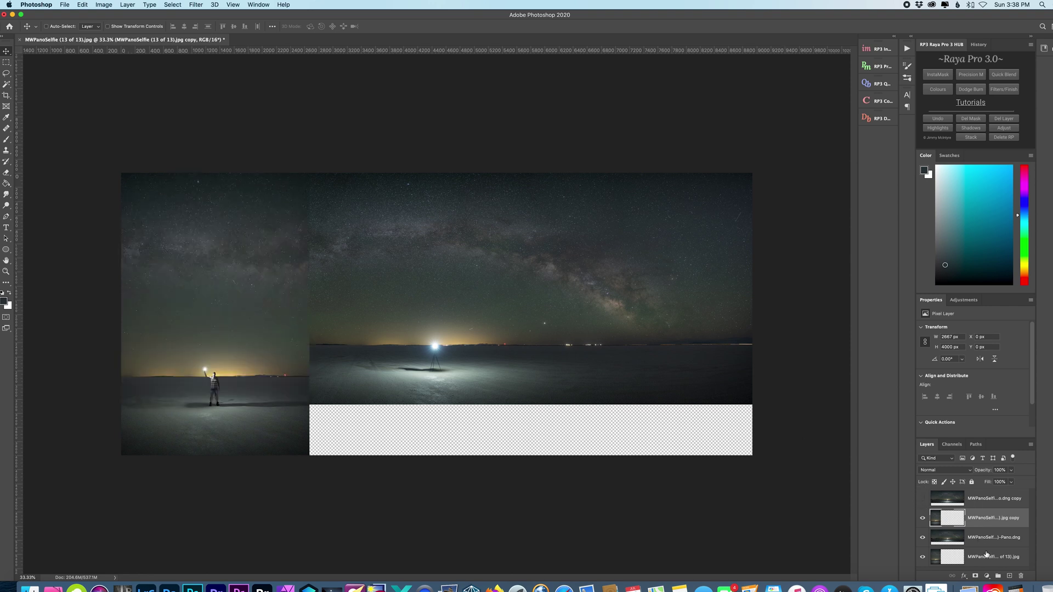
# - Select the selfie copy layer and drag it to the centre of the panorama
pyautogui.click(990, 503)
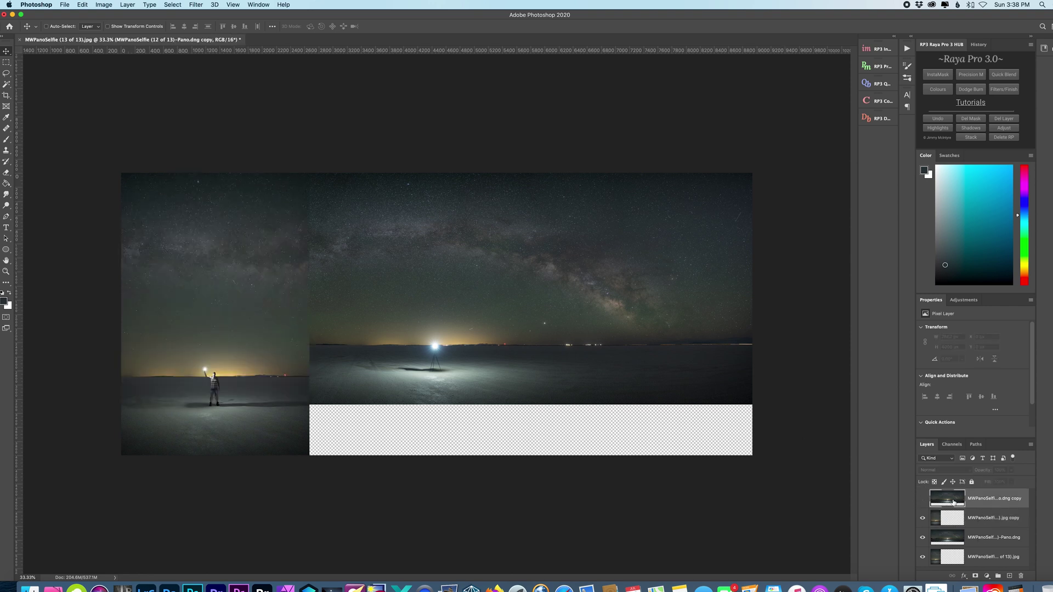
pyautogui.click(990, 517)
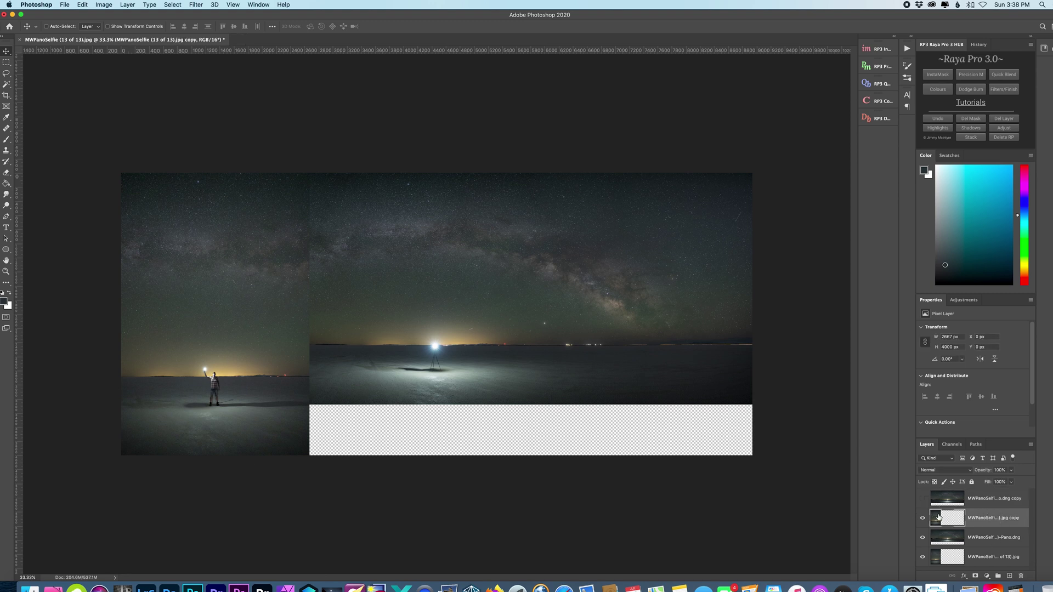
pyautogui.click(266, 343)
pyautogui.moveTo(266, 343); pyautogui.dragTo(477, 310)
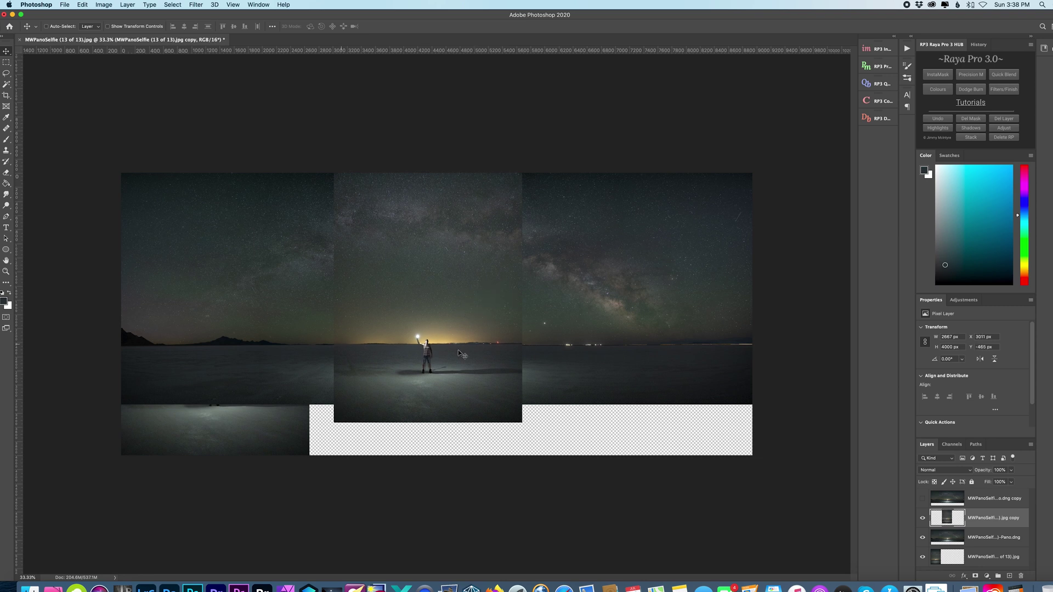
pyautogui.click(1011, 470)
# - Lower the selfie layer's opacity to 51% and zoom in on the figure at the horizon
pyautogui.moveTo(1013, 481); pyautogui.dragTo(999, 482)
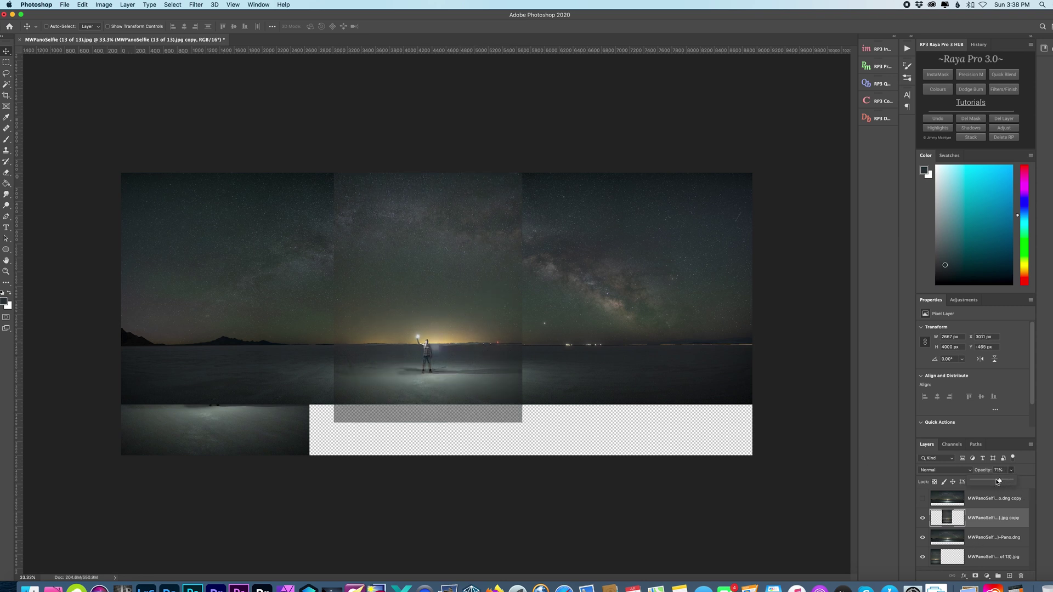
pyautogui.moveTo(998, 481); pyautogui.dragTo(993, 481)
pyautogui.press('super+equal')
pyautogui.press('super+equal')
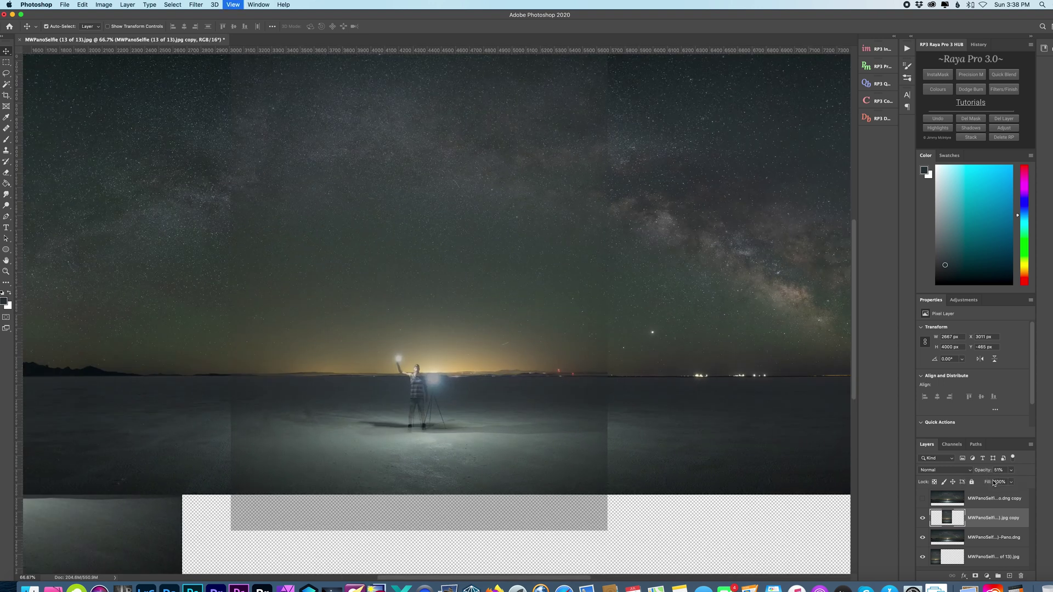
pyautogui.press('super+equal')
pyautogui.press('super+equal')
pyautogui.scroll(-5, 644, 451)
pyautogui.hscroll(5, 643, 410)
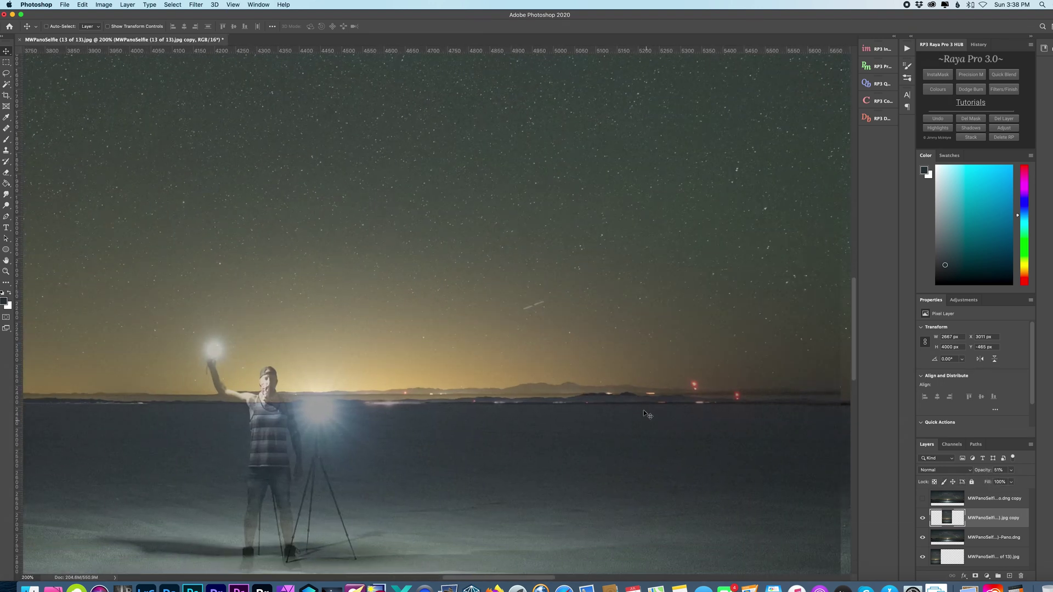
# - Nudge the selfie with arrow keys to X 3097 px, Y -436 px so the horizons match
pyautogui.hotkey('shift', 'Right')
pyautogui.hotkey('shift', 'Right')
pyautogui.hotkey('shift', 'Right')
pyautogui.hotkey('shift', 'Right')
pyautogui.hotkey('shift', 'Right')
pyautogui.hotkey('shift', 'Right')
pyautogui.hotkey('shift', 'Right')
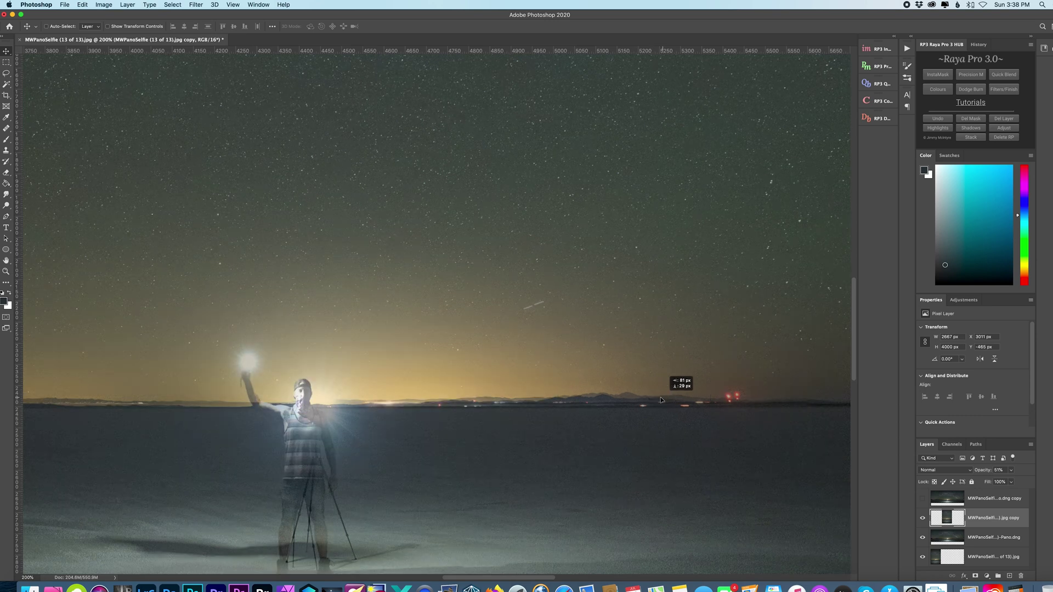
pyautogui.hotkey('shift', 'Down')
pyautogui.hotkey('shift', 'Down')
pyautogui.hotkey('shift', 'Down')
pyautogui.hotkey('shift', 'Right')
pyautogui.press('Right')
pyautogui.press('Up')
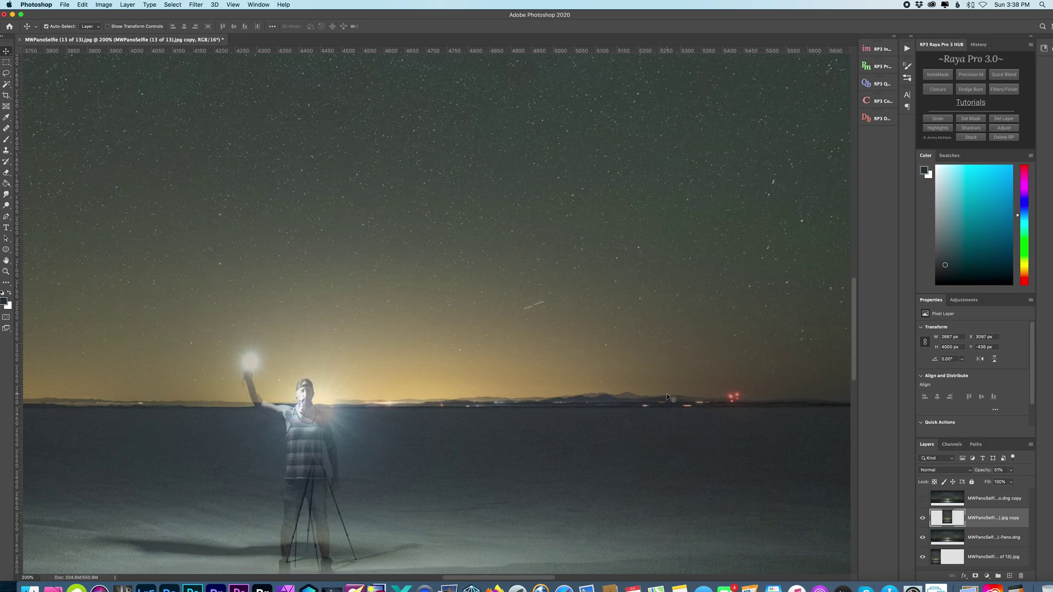
pyautogui.press('super+minus')
pyautogui.click(82, 4)
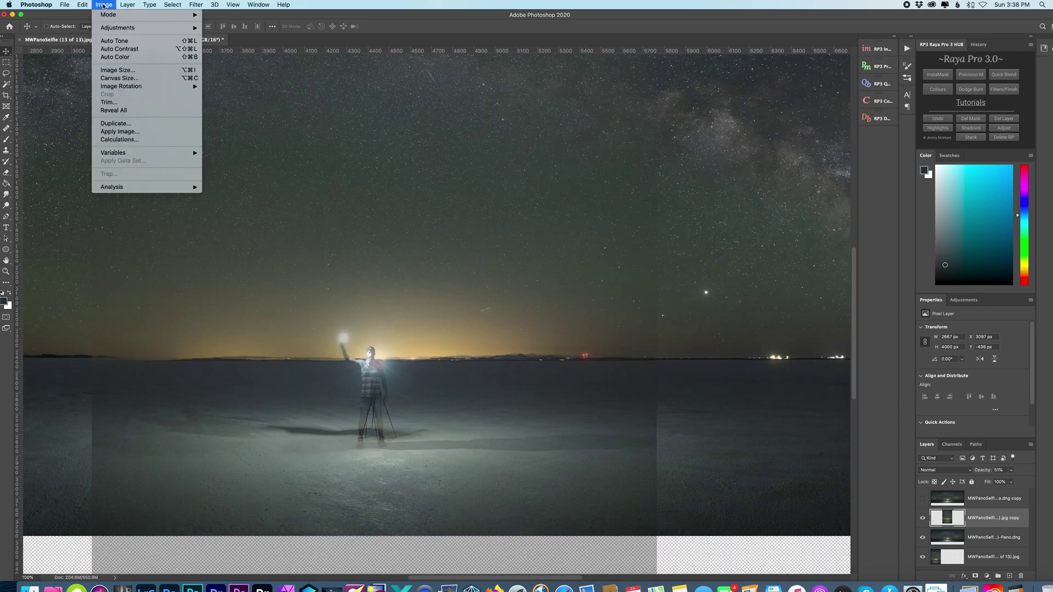
# - Free Transform the selfie, shrinking it slightly and shifting it down-left to meet the horizon
pyautogui.click(102, 193)
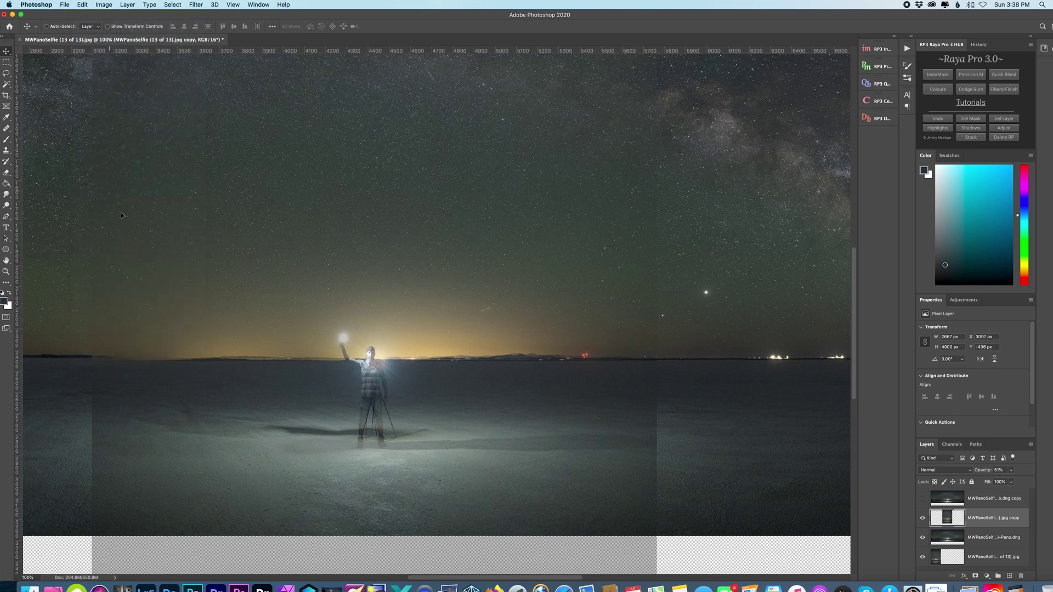
pyautogui.moveTo(93, 173); pyautogui.dragTo(132, 173)
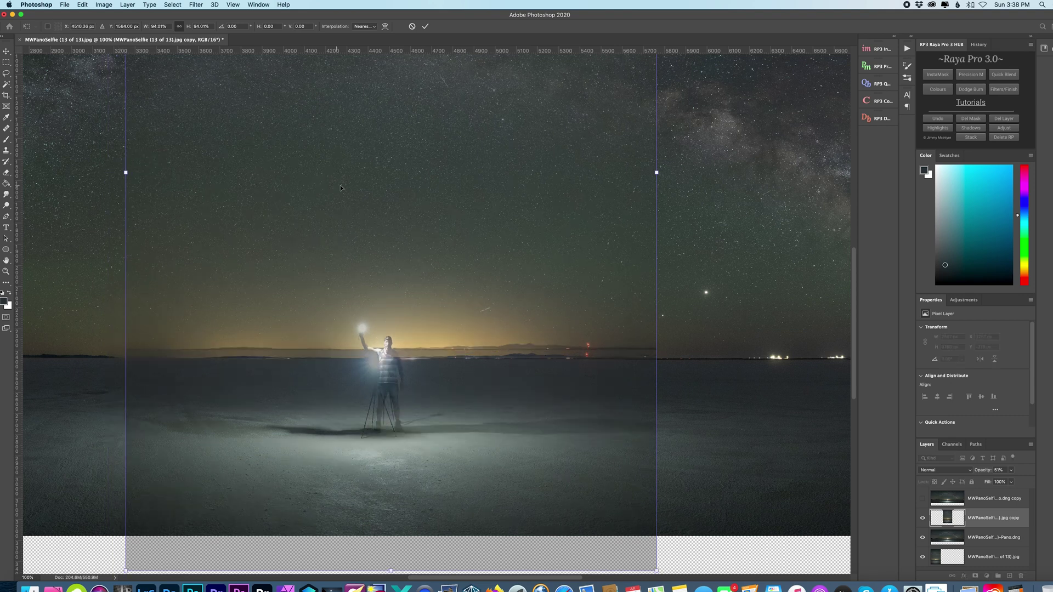
pyautogui.moveTo(352, 190)
pyautogui.mouseDown()
pyautogui.moveTo(344, 202)
pyautogui.moveTo(356, 200)
pyautogui.mouseUp()
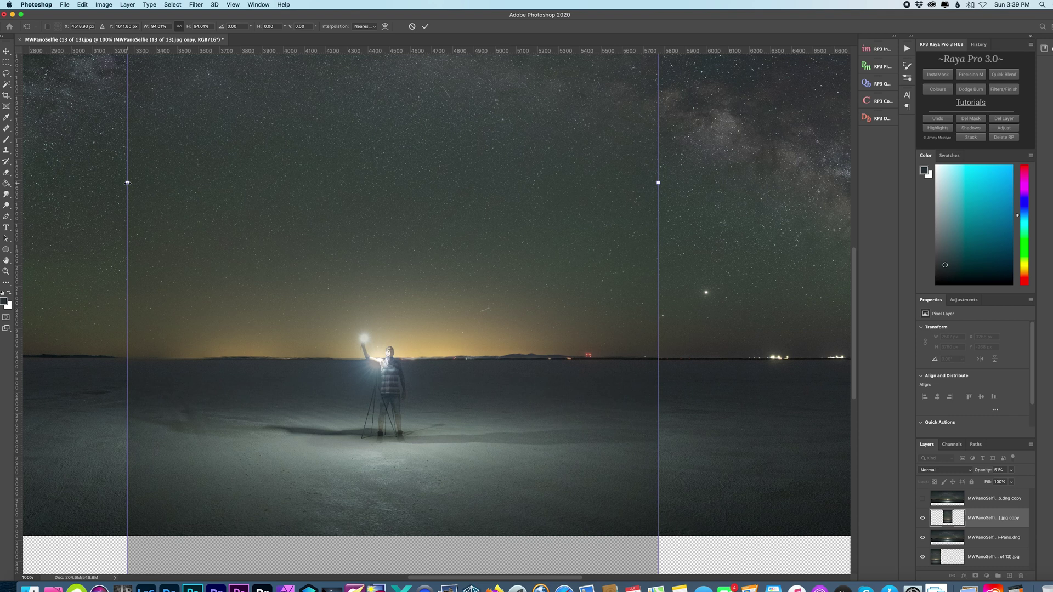
pyautogui.moveTo(127, 183); pyautogui.dragTo(136, 183)
# - Fine-tune the selfie's scale to about 92.55% and its position so the stars line up
pyautogui.scroll(4, 206, 195)
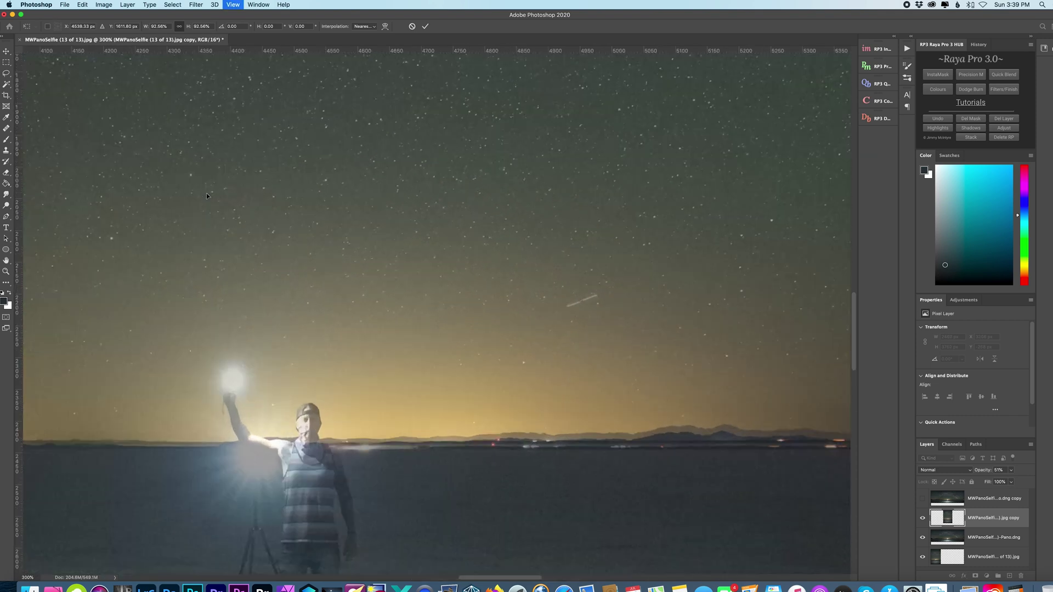
pyautogui.hscroll(-3, 254, 289)
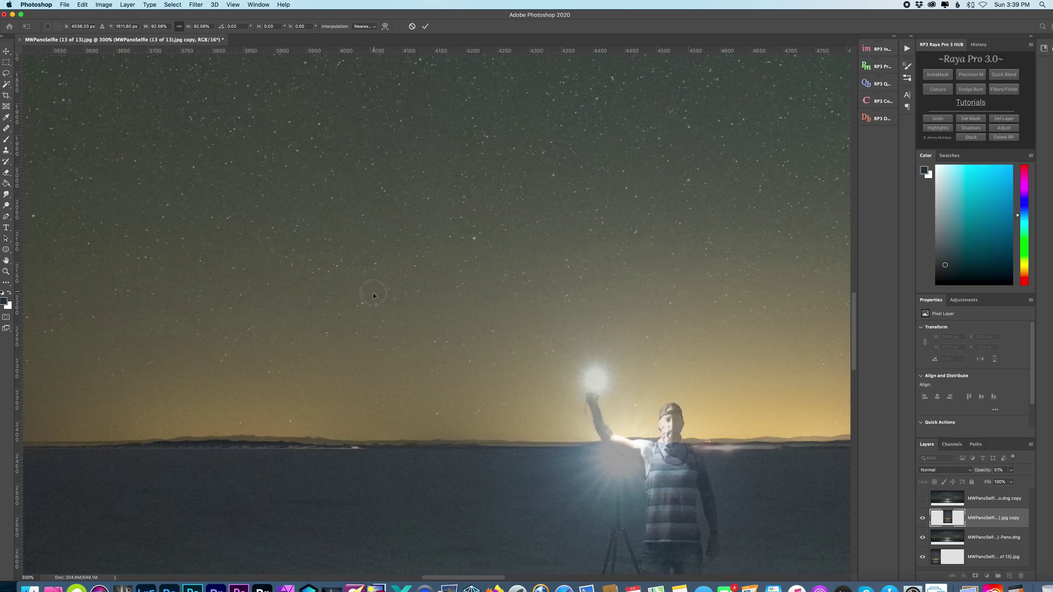
pyautogui.moveTo(373, 297); pyautogui.dragTo(351, 298)
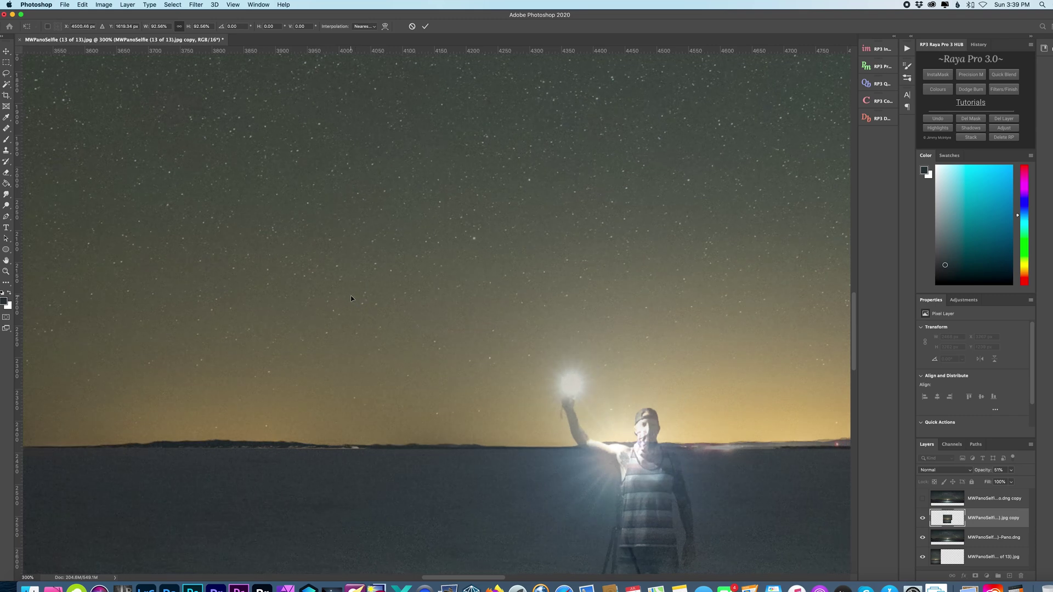
pyautogui.hscroll(-7, 351, 298)
pyautogui.hscroll(15, 351, 298)
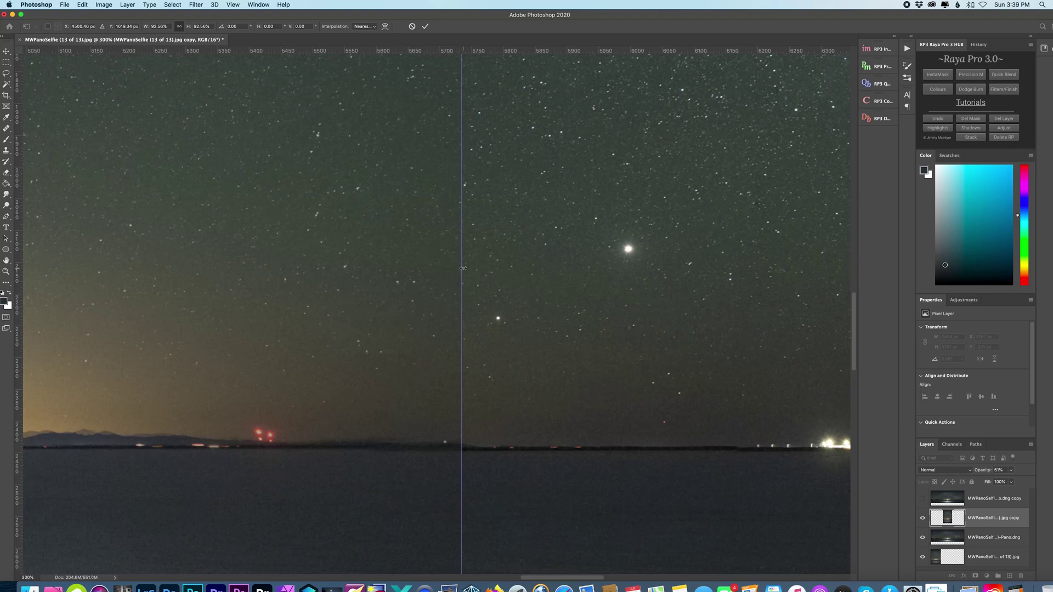
pyautogui.moveTo(464, 268); pyautogui.dragTo(469, 268)
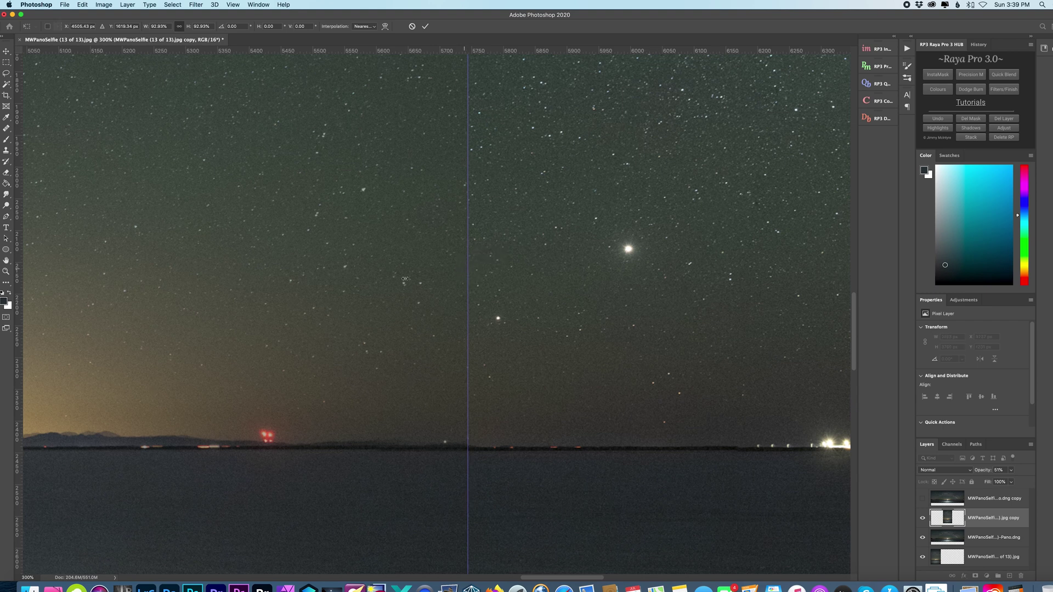
pyautogui.hscroll(-4, 390, 282)
pyautogui.hscroll(-20, 352, 312)
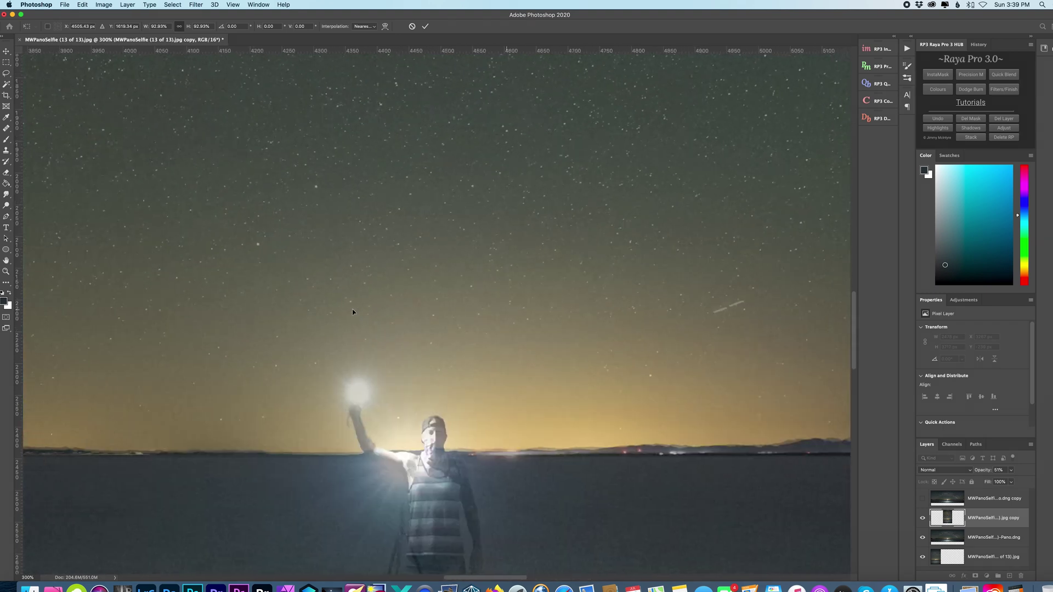
pyautogui.hscroll(-7, 353, 311)
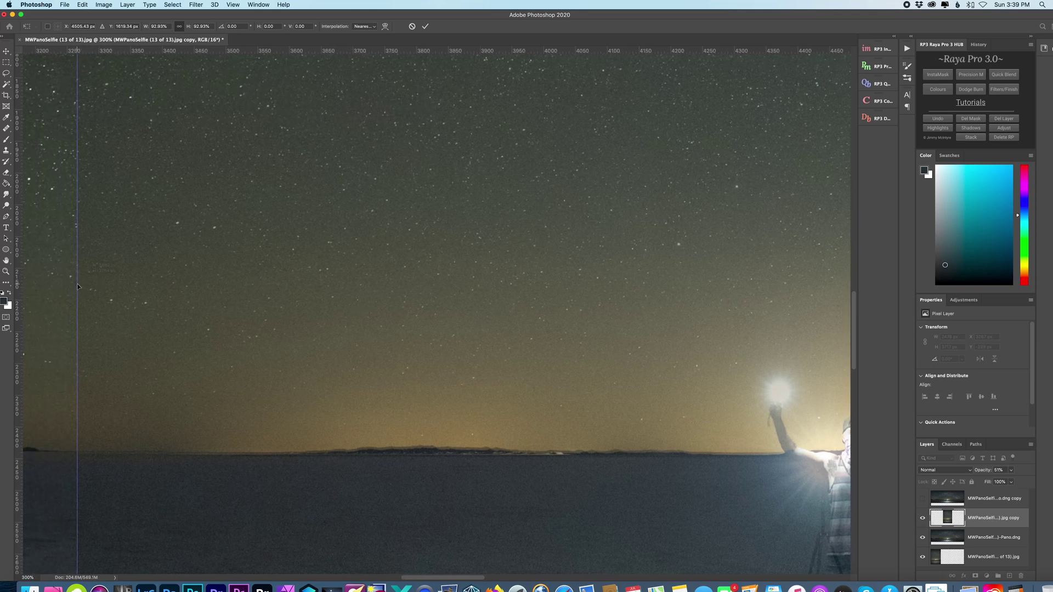
pyautogui.moveTo(77, 286); pyautogui.dragTo(82, 286)
pyautogui.hscroll(7, 253, 295)
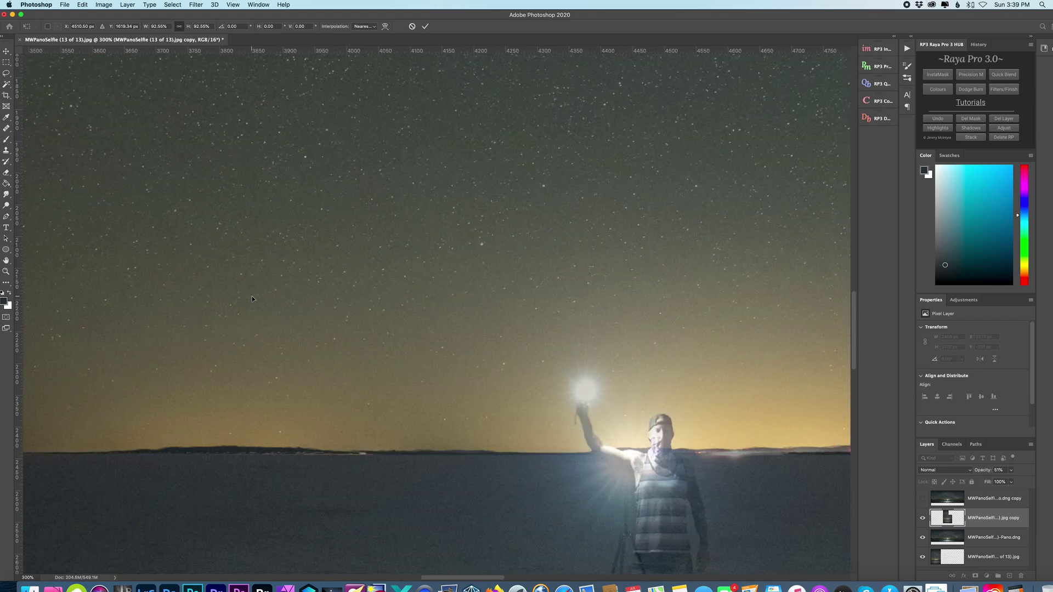
pyautogui.scroll(-5, 252, 296)
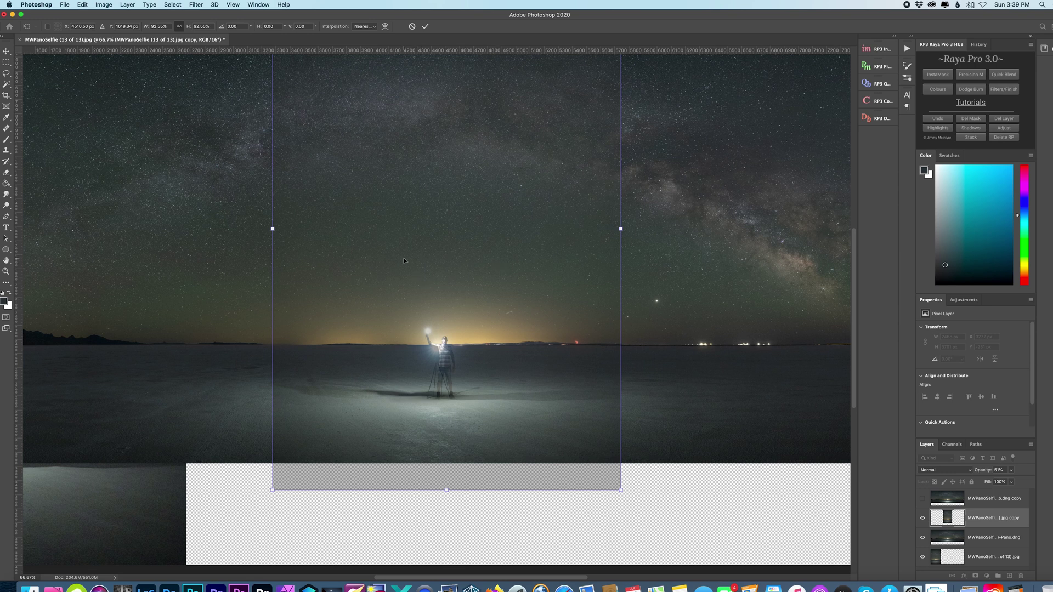
# - Check alignment across the canvas and commit the selfie at 2469 × 3702 px, X 3276, Y -232
pyautogui.scroll(5, 445, 285)
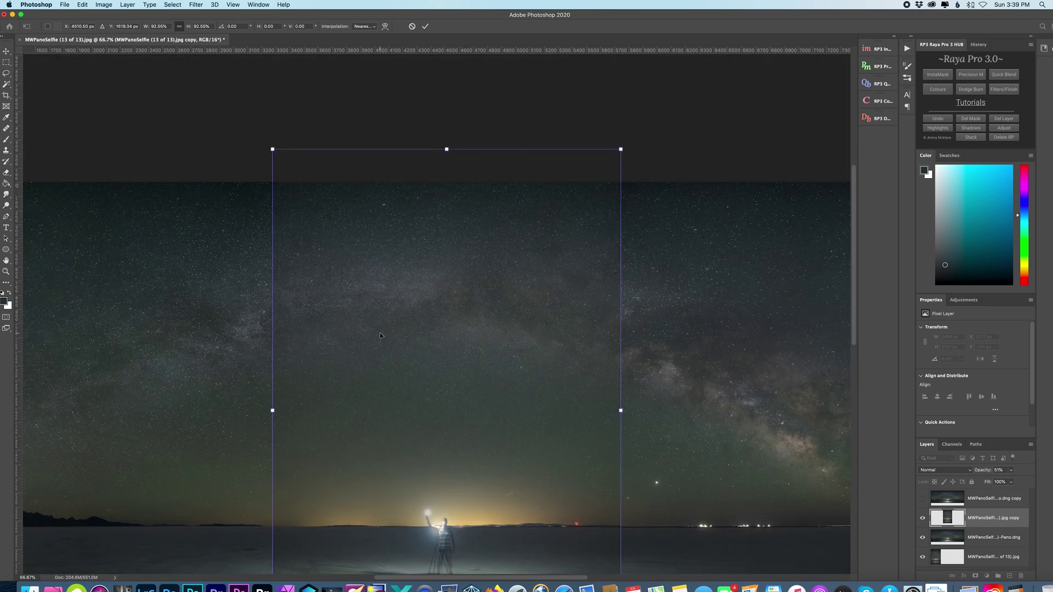
pyautogui.scroll(-4, 380, 335)
pyautogui.hscroll(2, 379, 333)
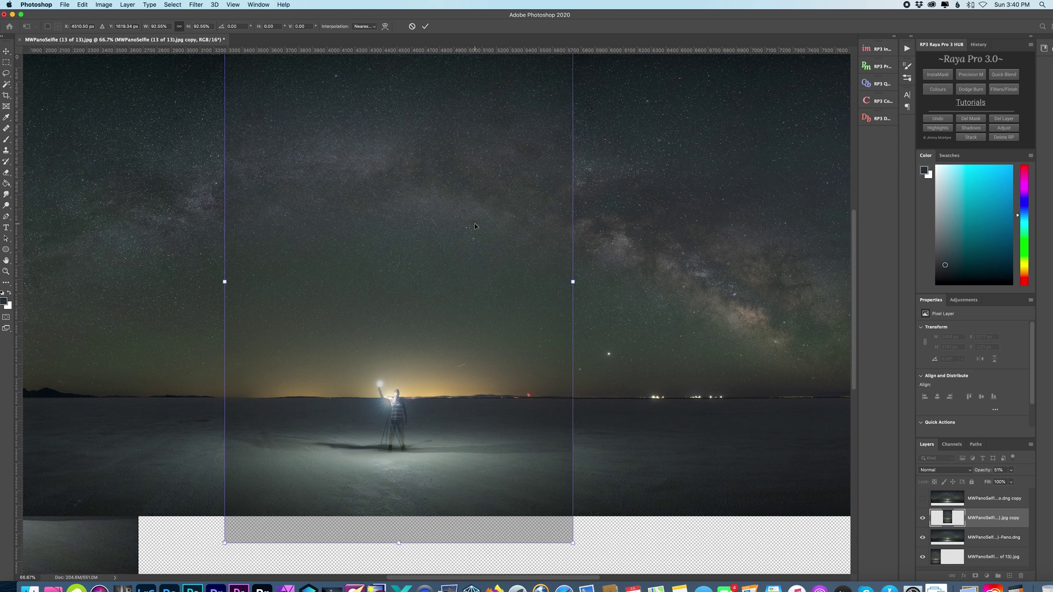
pyautogui.press('Return')
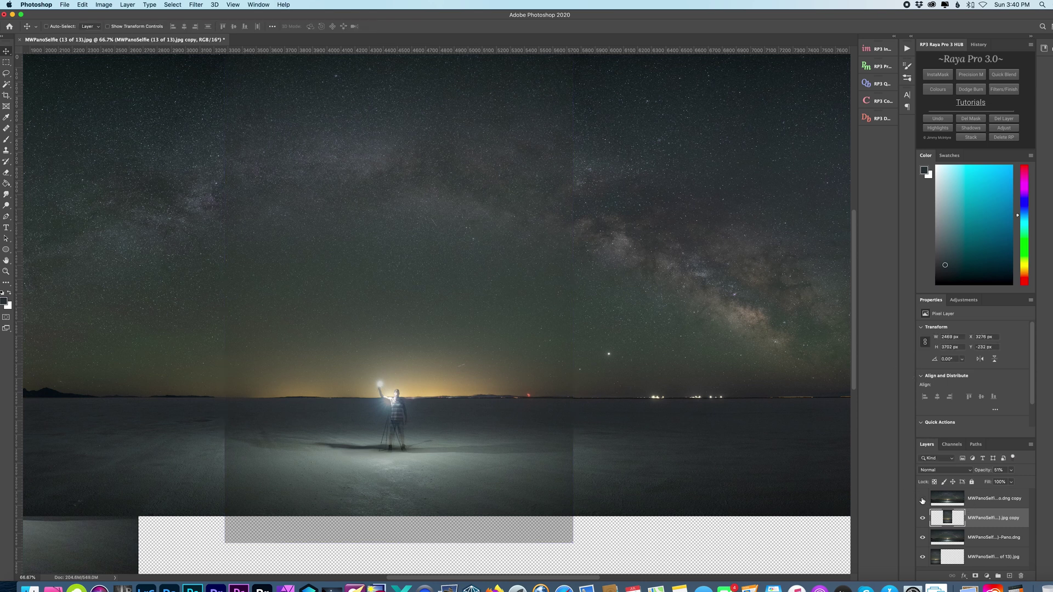
# - Restore the selfie copy to 100% opacity and show and select the top panorama copy
pyautogui.click(922, 499)
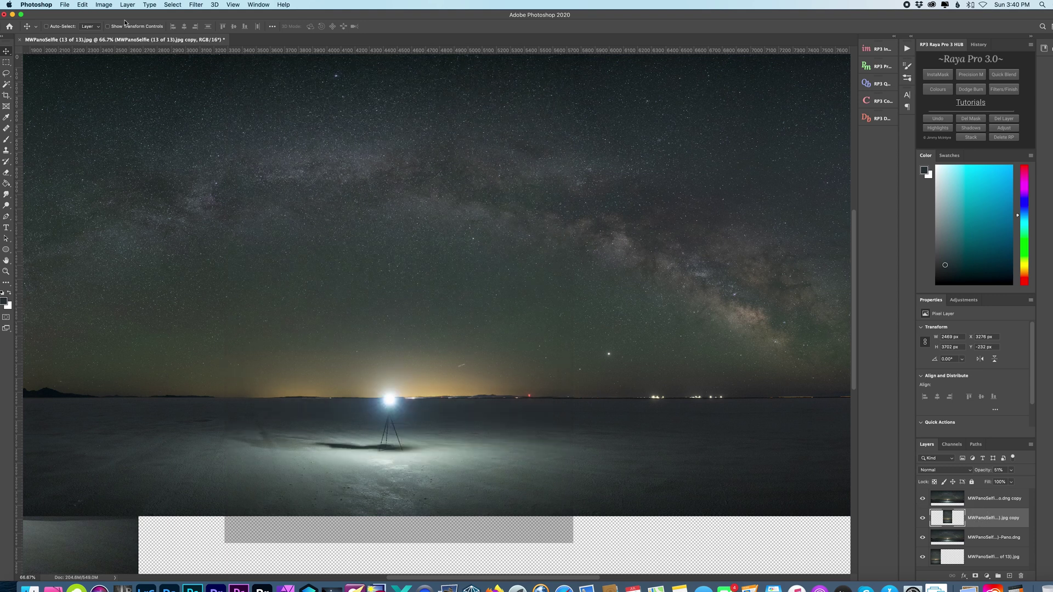
pyautogui.click(923, 499)
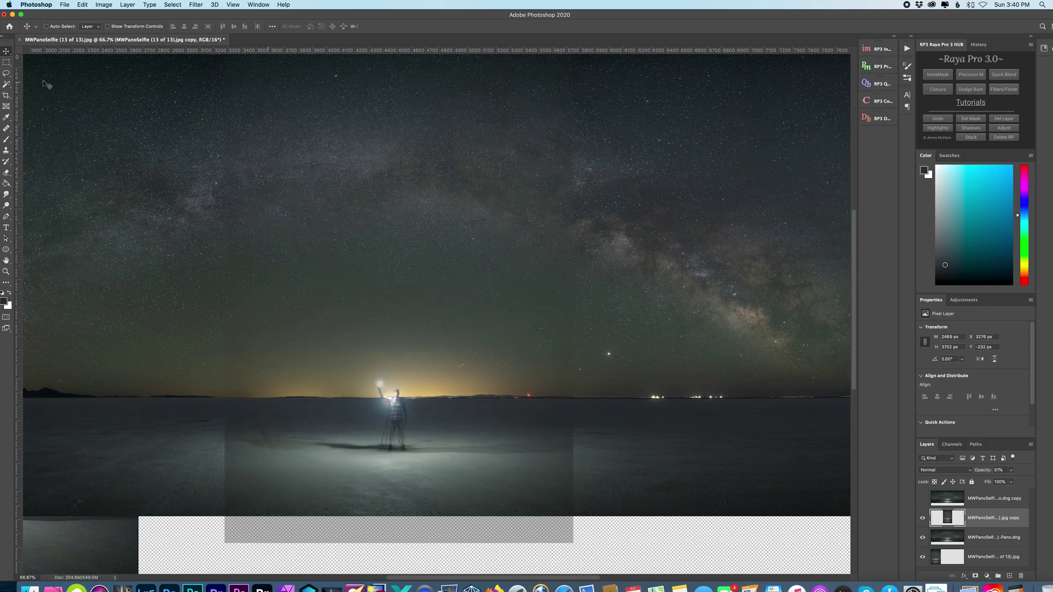
pyautogui.scroll(1, 729, 307)
pyautogui.click(1010, 470)
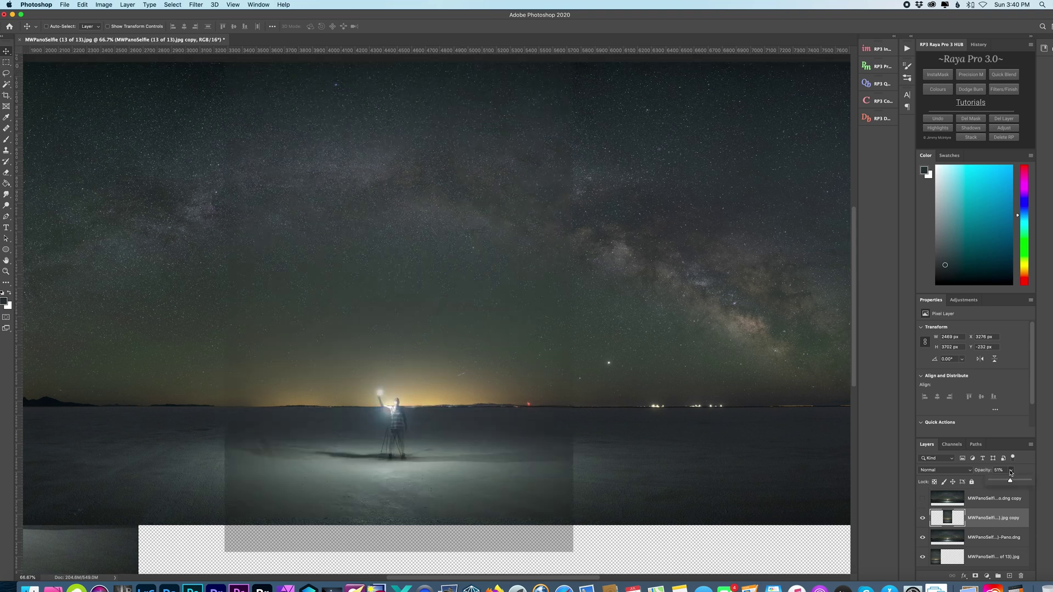
pyautogui.moveTo(1011, 481); pyautogui.dragTo(1047, 482)
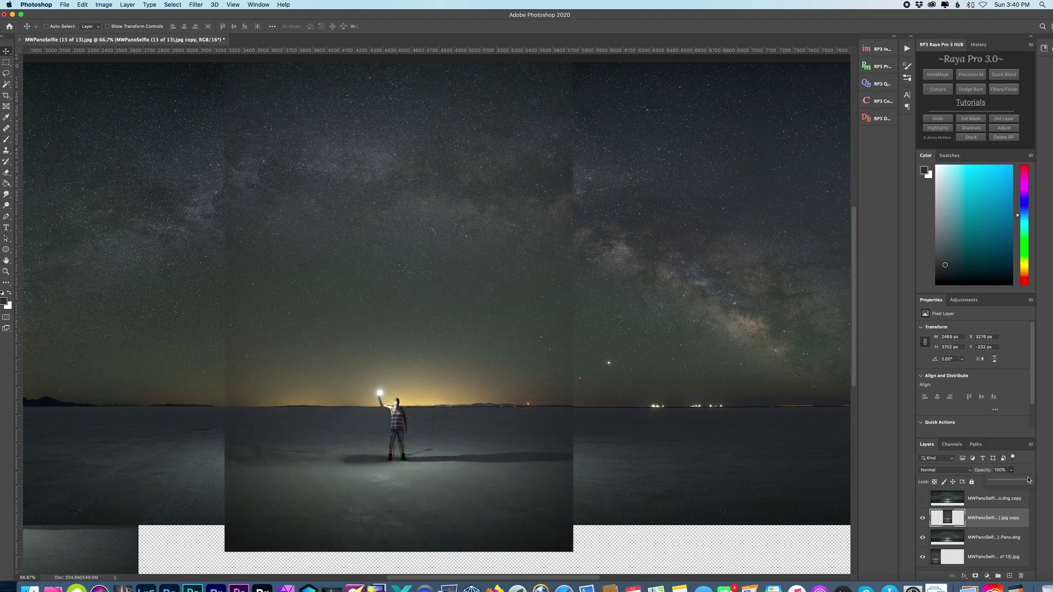
pyautogui.click(922, 499)
pyautogui.click(988, 498)
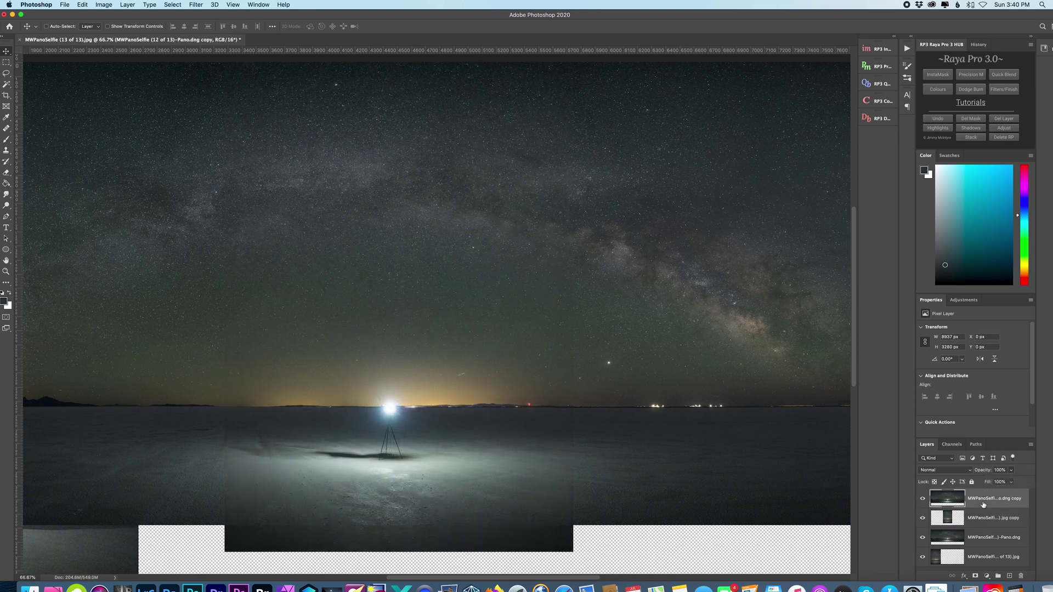
# - Add a white layer mask to the top panorama copy and set up a black, 100%-opacity, soft 1400 px brush
pyautogui.click(975, 577)
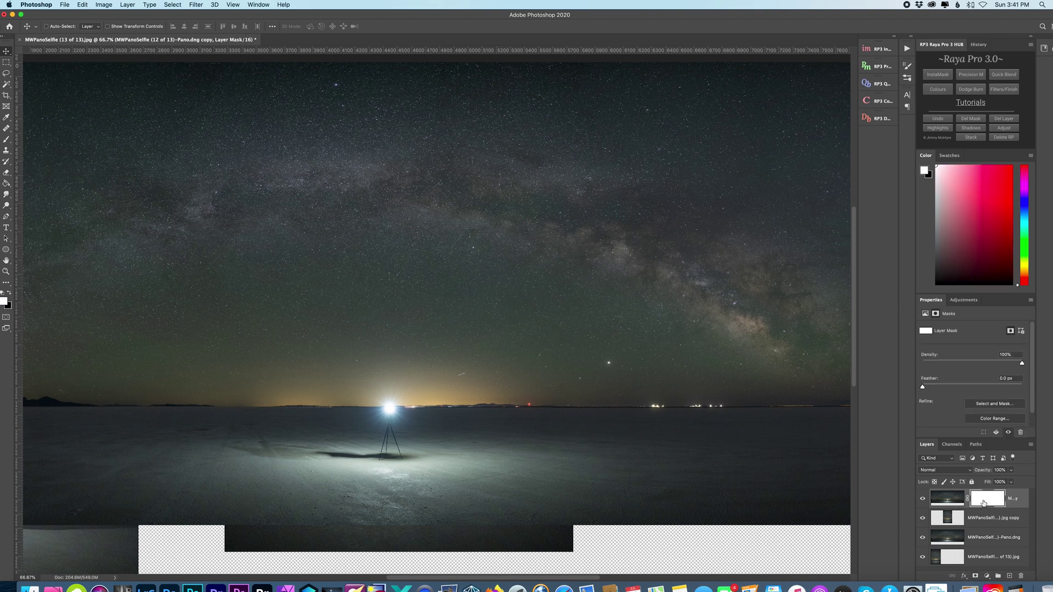
pyautogui.click(6, 141)
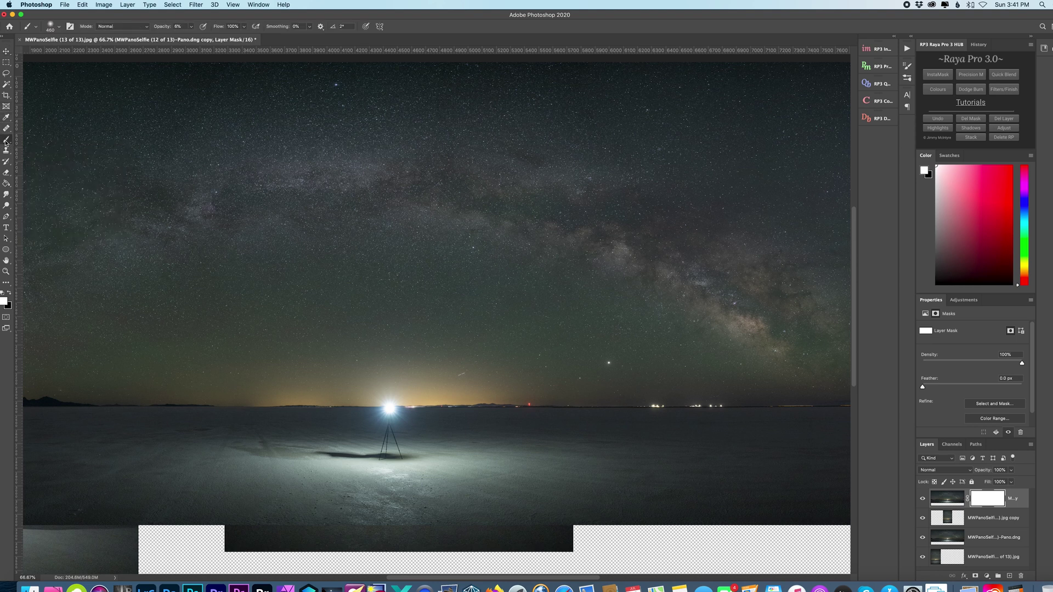
pyautogui.click(8, 295)
pyautogui.moveTo(190, 26); pyautogui.dragTo(240, 39)
pyautogui.click(50, 28)
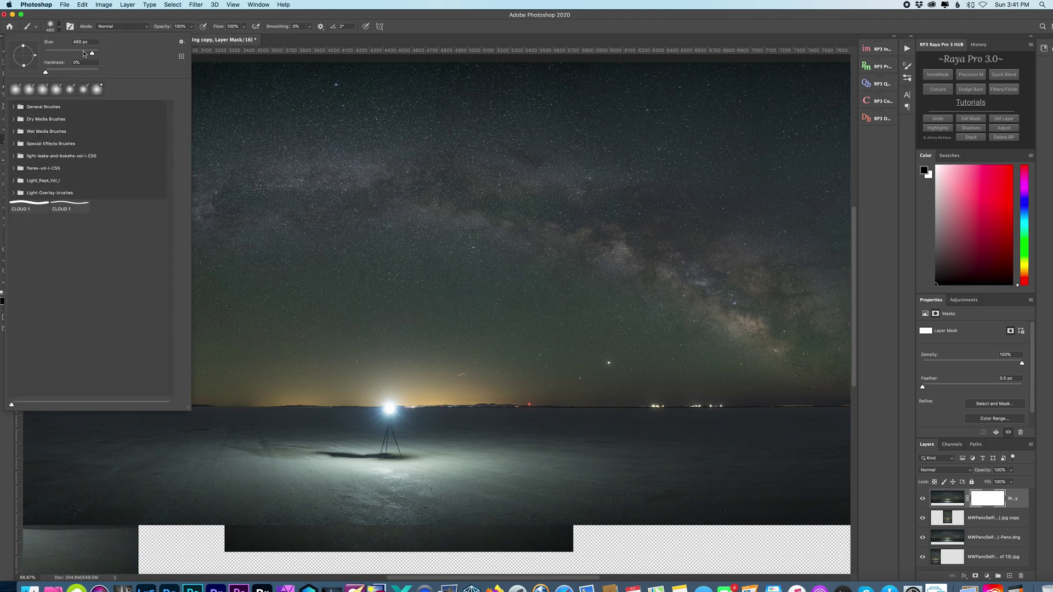
pyautogui.moveTo(94, 55); pyautogui.dragTo(94, 55)
# - Hide the lower layers, paint black on the top mask around the light, then restore the horizon seam in white
pyautogui.click(923, 537)
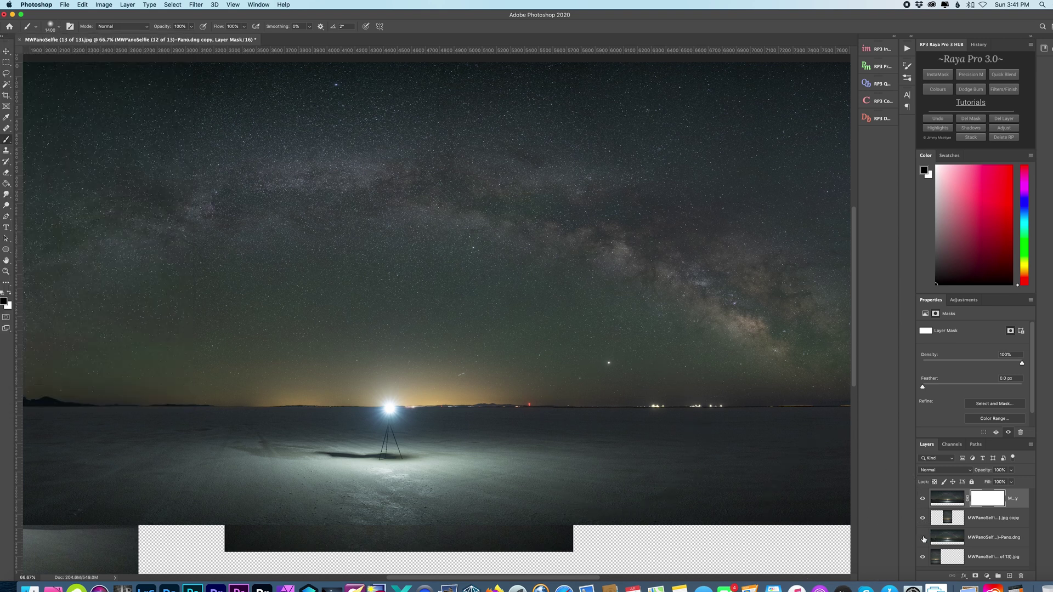
pyautogui.click(923, 556)
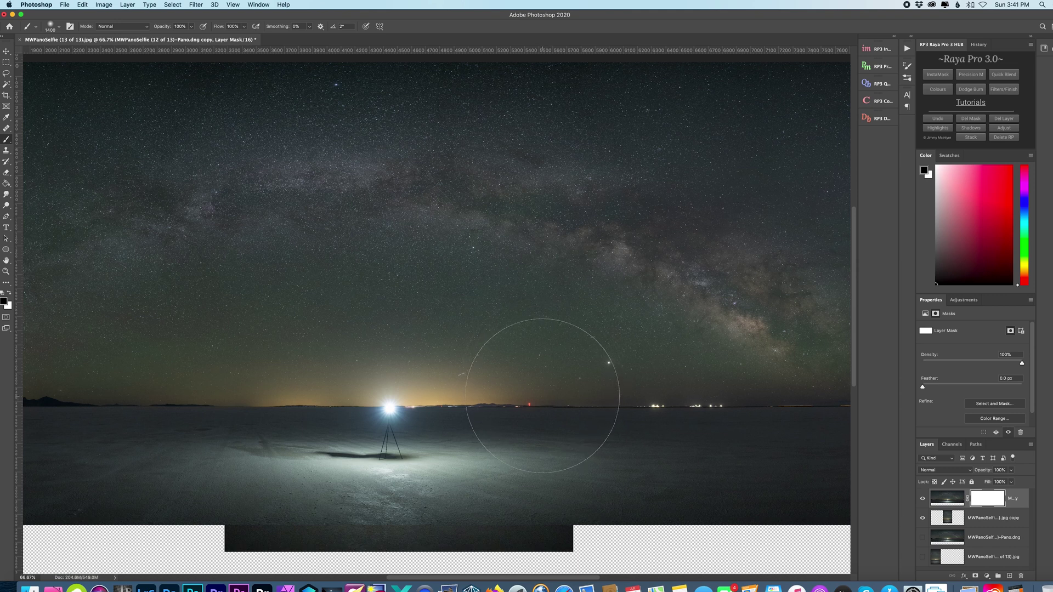
pyautogui.moveTo(542, 395)
pyautogui.mouseDown()
pyautogui.moveTo(505, 377)
pyautogui.moveTo(646, 357)
pyautogui.moveTo(628, 299)
pyautogui.moveTo(623, 356)
pyautogui.mouseUp()
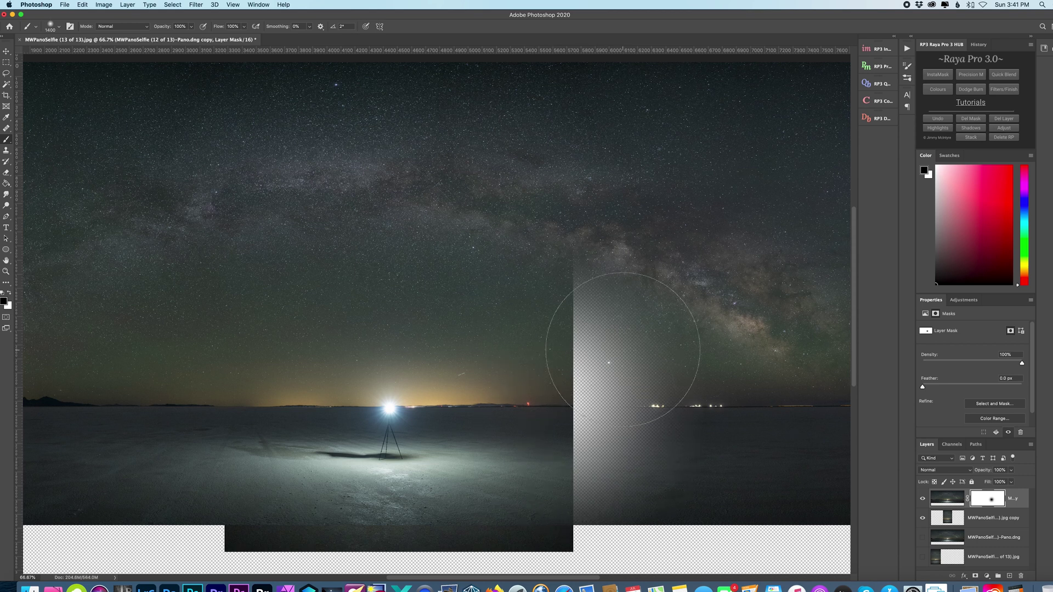
pyautogui.click(923, 538)
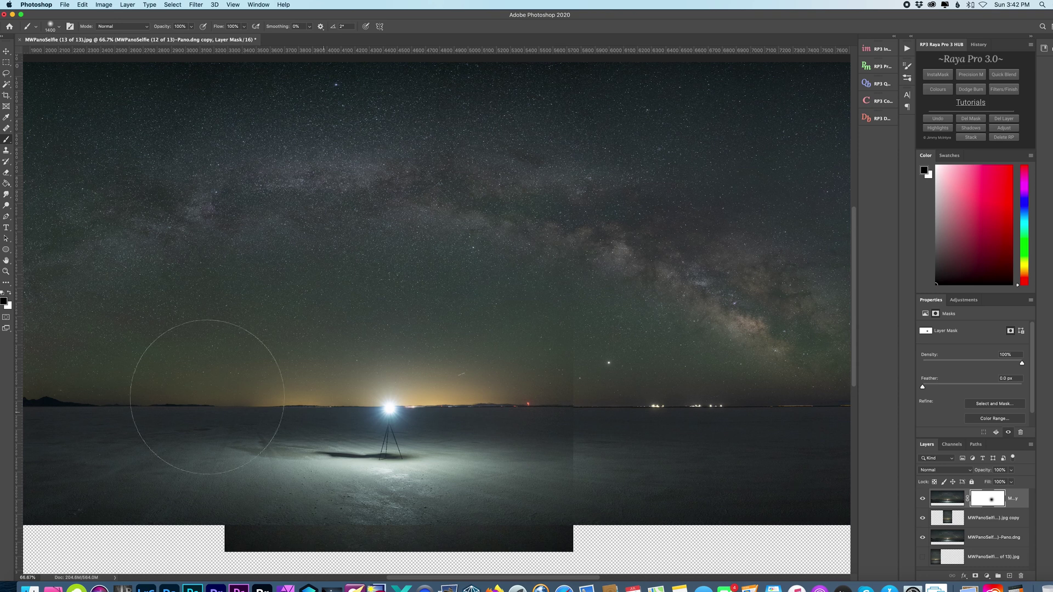
pyautogui.click(9, 293)
pyautogui.moveTo(516, 390)
pyautogui.mouseDown()
pyautogui.moveTo(541, 369)
pyautogui.moveTo(542, 417)
pyautogui.moveTo(529, 395)
pyautogui.moveTo(571, 418)
pyautogui.moveTo(498, 435)
pyautogui.moveTo(571, 507)
pyautogui.mouseUp()
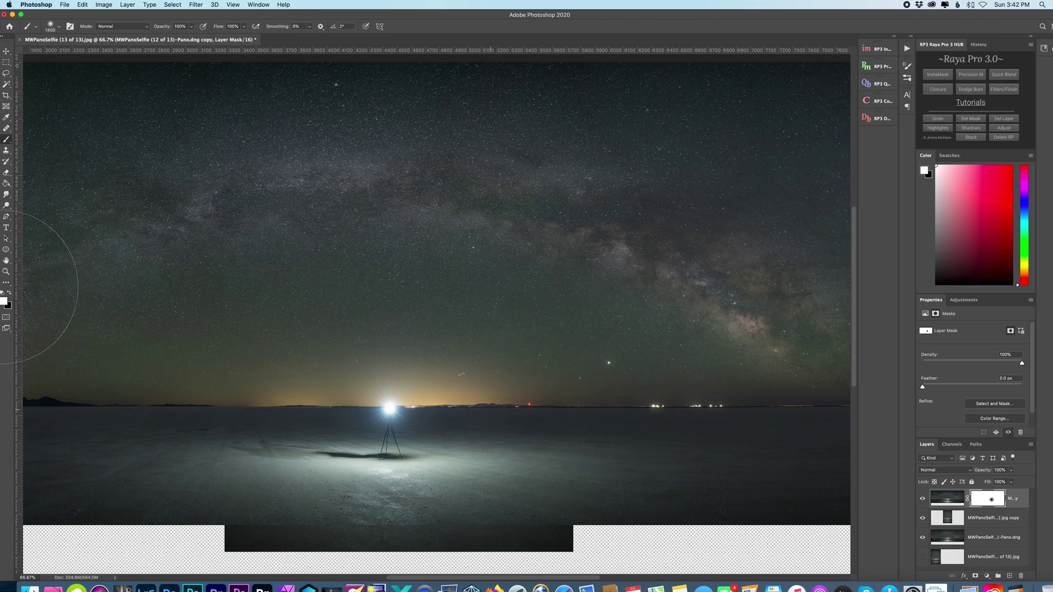
# - Clear the mask and paint black once over the tripod to reveal the light-holding person
pyautogui.click(9, 293)
pyautogui.hotkey('ctrl', 'z')
pyautogui.click(395, 411)
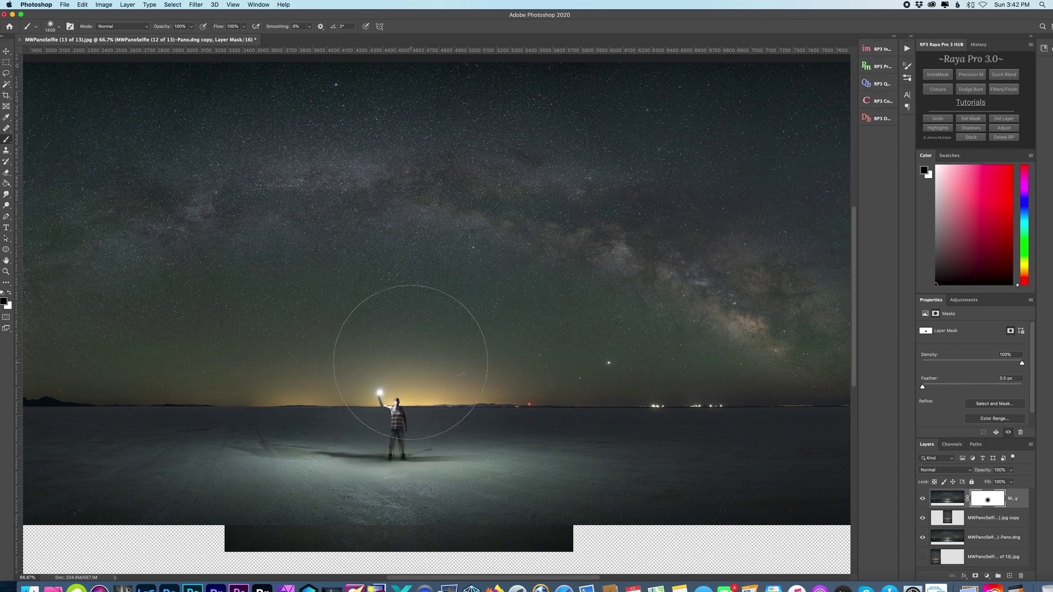
# - Lower the brush opacity to about 13% and make white the painting colour
pyautogui.click(191, 26)
pyautogui.moveTo(194, 37); pyautogui.dragTo(155, 45)
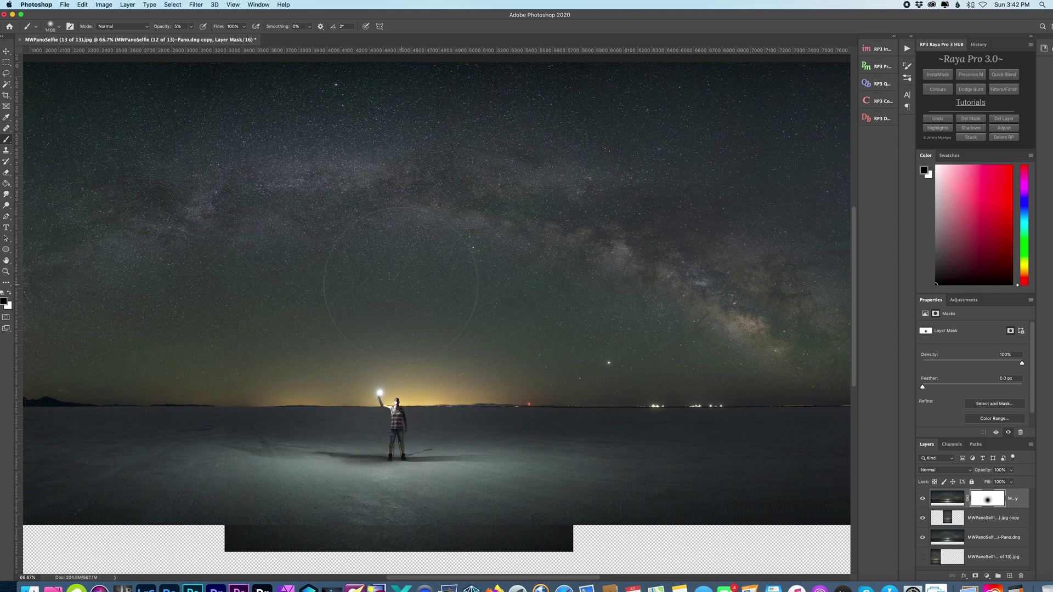
pyautogui.click(11, 294)
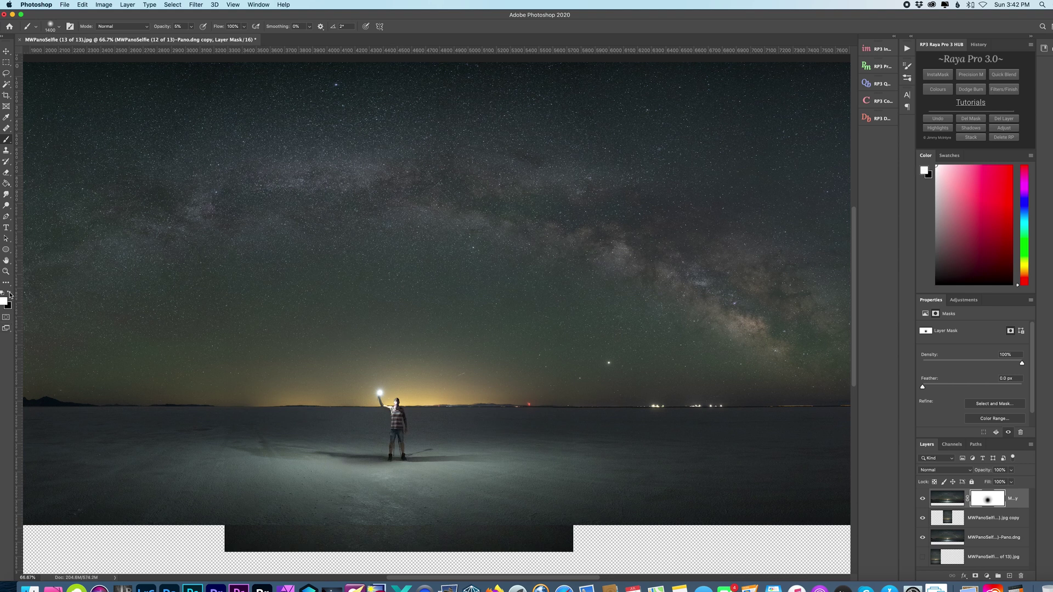
# - Enlarge the soft mask brush to 380 px and zoom in on the figure
pyautogui.click(54, 30)
pyautogui.moveTo(71, 50); pyautogui.dragTo(90, 49)
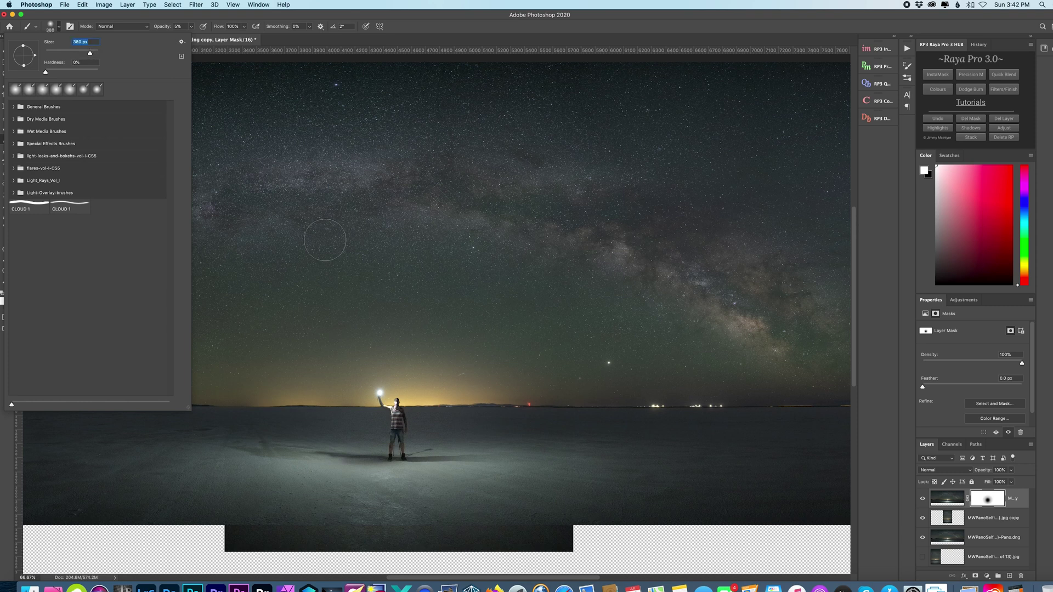
pyautogui.click(439, 301)
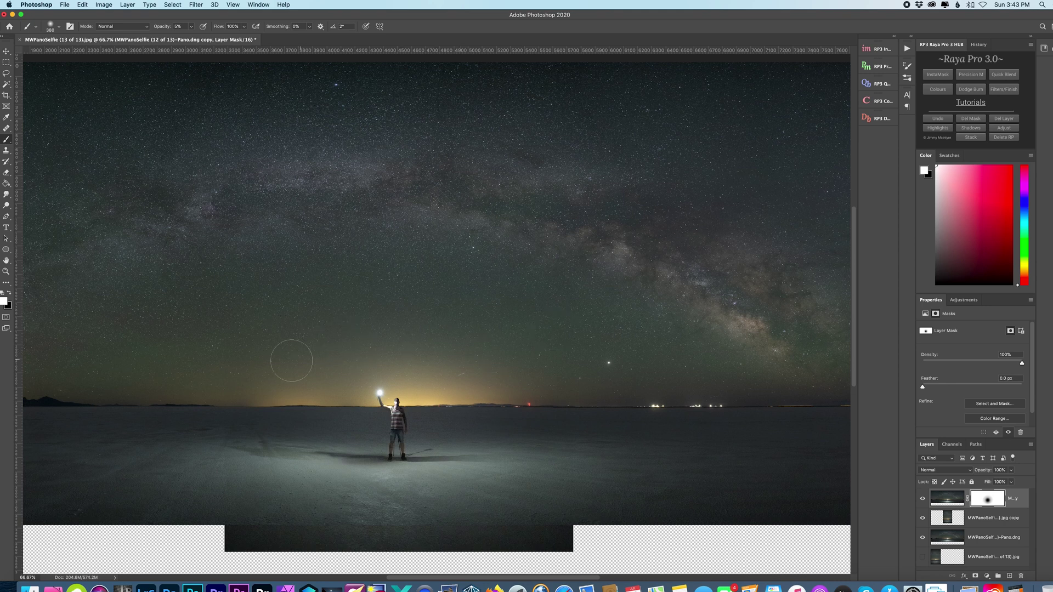
pyautogui.press('super+1')
pyautogui.press('super+plus')
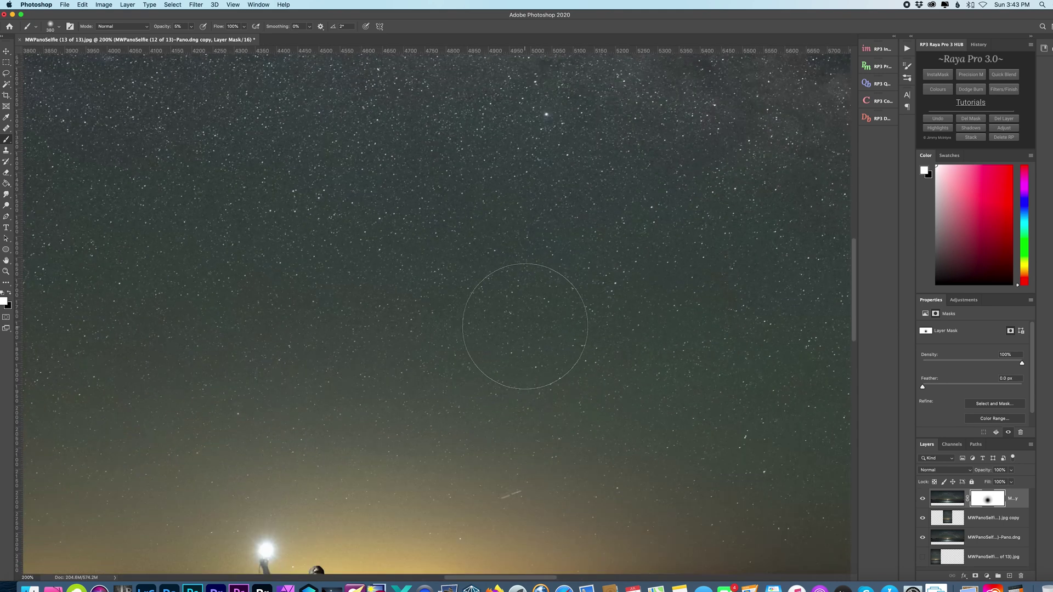
pyautogui.hscroll(-3, 522, 325)
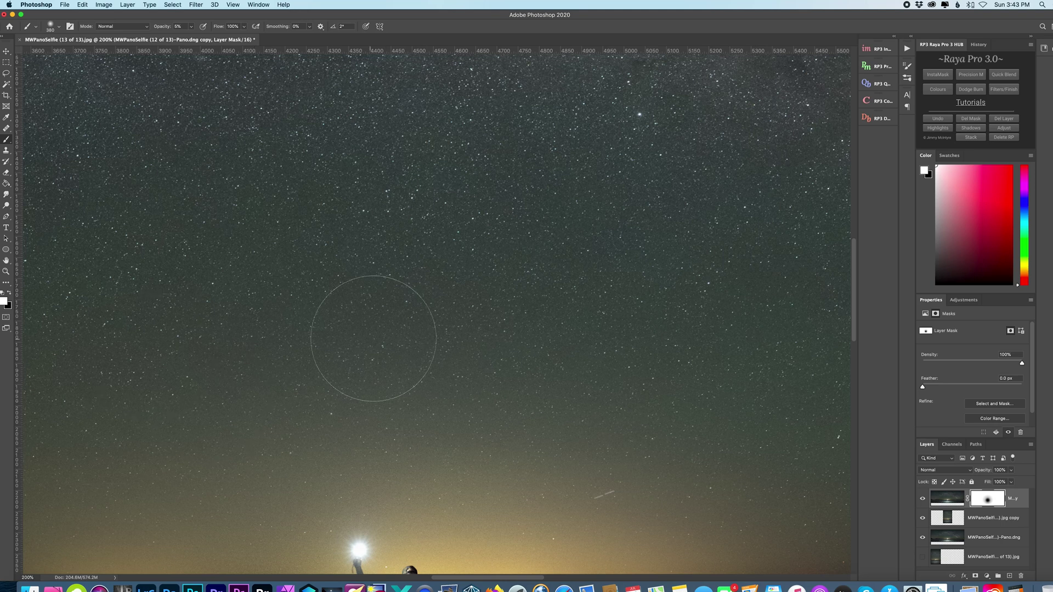
pyautogui.scroll(-5, 364, 336)
pyautogui.hscroll(5, 381, 311)
pyautogui.scroll(-3, 466, 345)
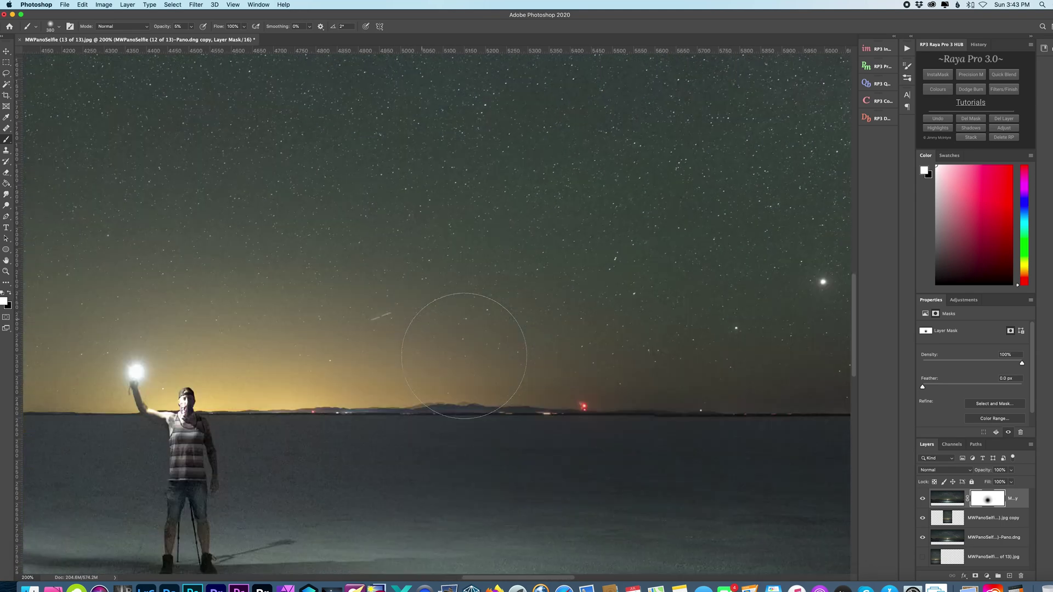
pyautogui.hscroll(-8, 470, 362)
pyautogui.hscroll(8, 239, 280)
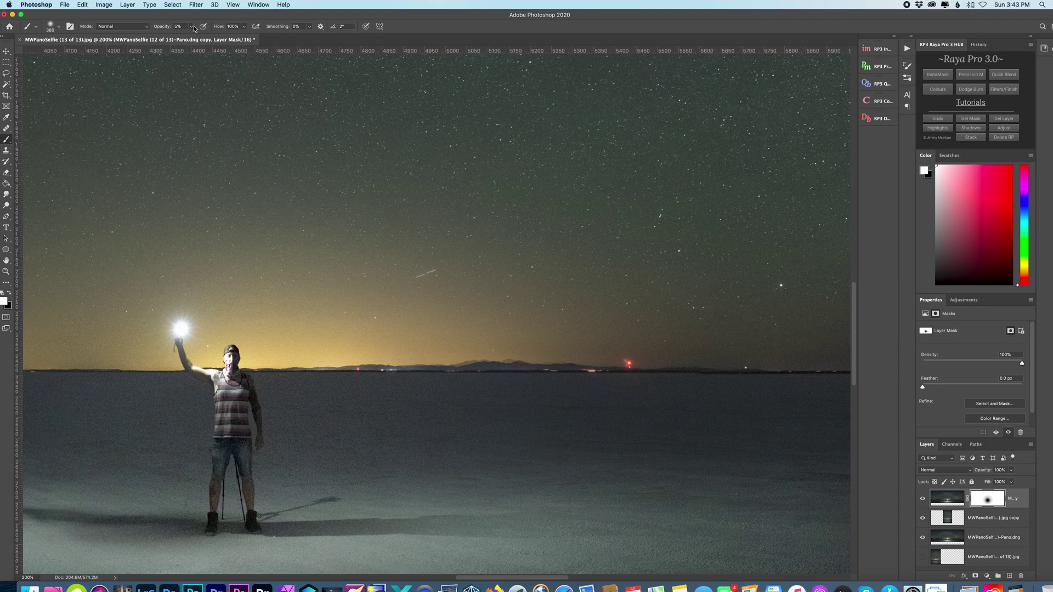
pyautogui.moveTo(191, 26); pyautogui.dragTo(206, 38)
pyautogui.moveTo(208, 36); pyautogui.dragTo(208, 36)
pyautogui.hscroll(-5, 662, 256)
pyautogui.hscroll(-8, 662, 255)
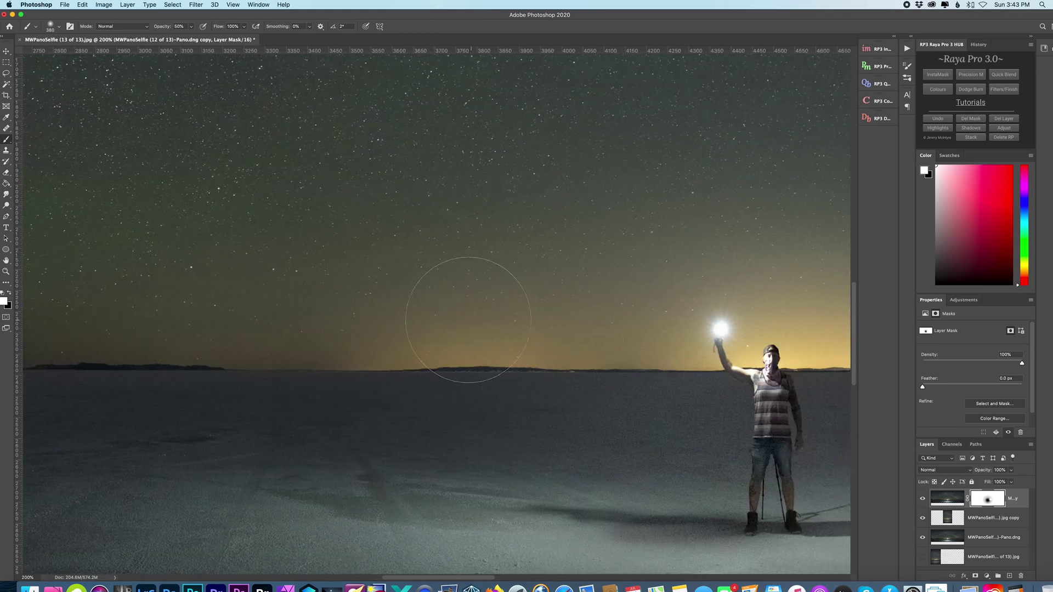
pyautogui.hscroll(3, 417, 329)
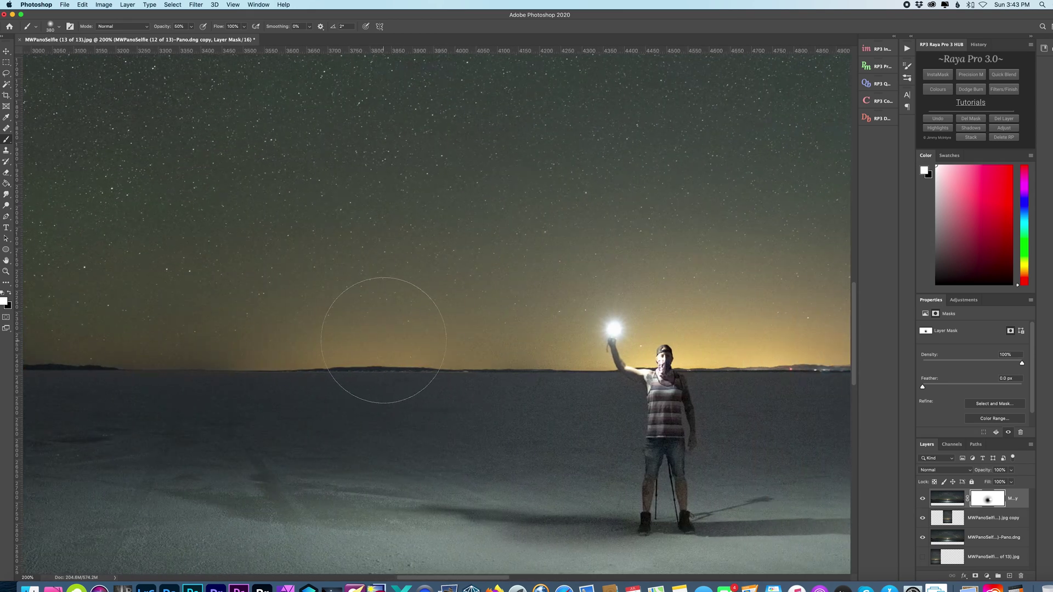
pyautogui.moveTo(191, 26); pyautogui.dragTo(189, 54)
pyautogui.hscroll(15, 225, 317)
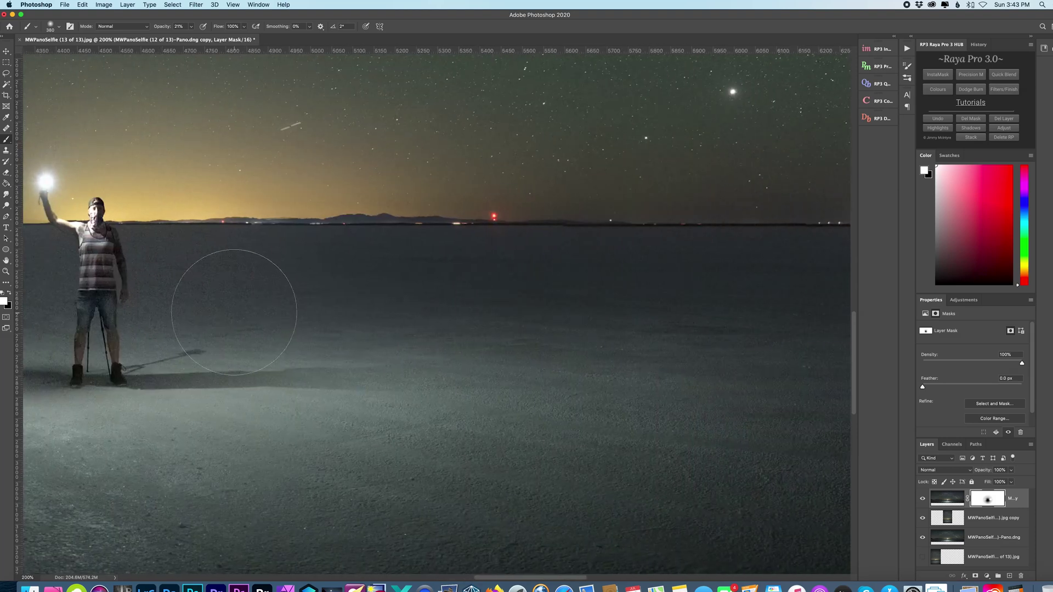
pyautogui.scroll(4, 395, 324)
pyautogui.hscroll(-8, 395, 301)
pyautogui.scroll(-12, 387, 306)
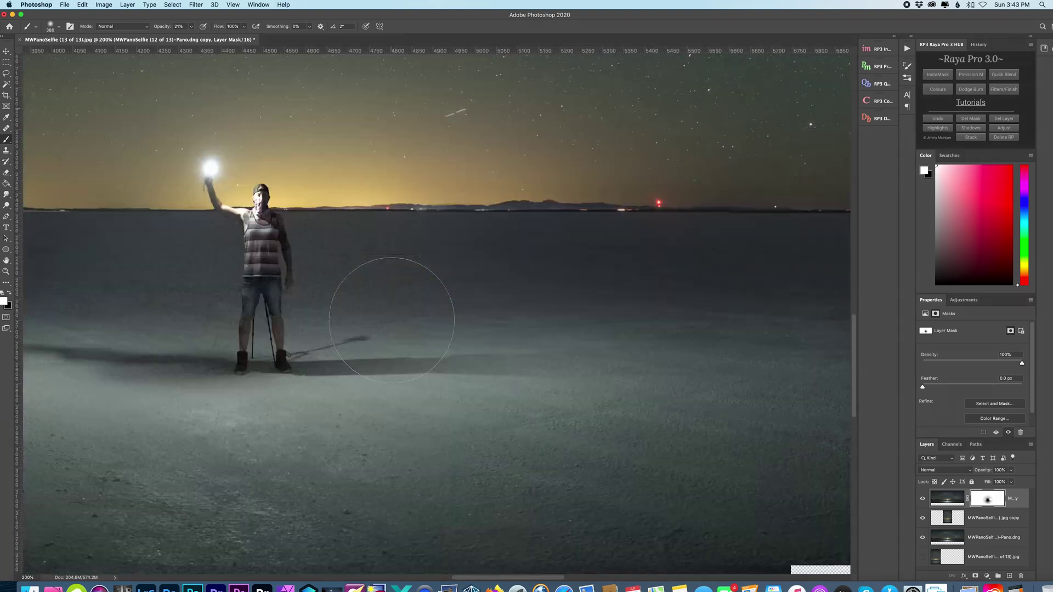
pyautogui.hscroll(-5, 391, 340)
pyautogui.hscroll(3, 392, 340)
pyautogui.scroll(-5, 392, 329)
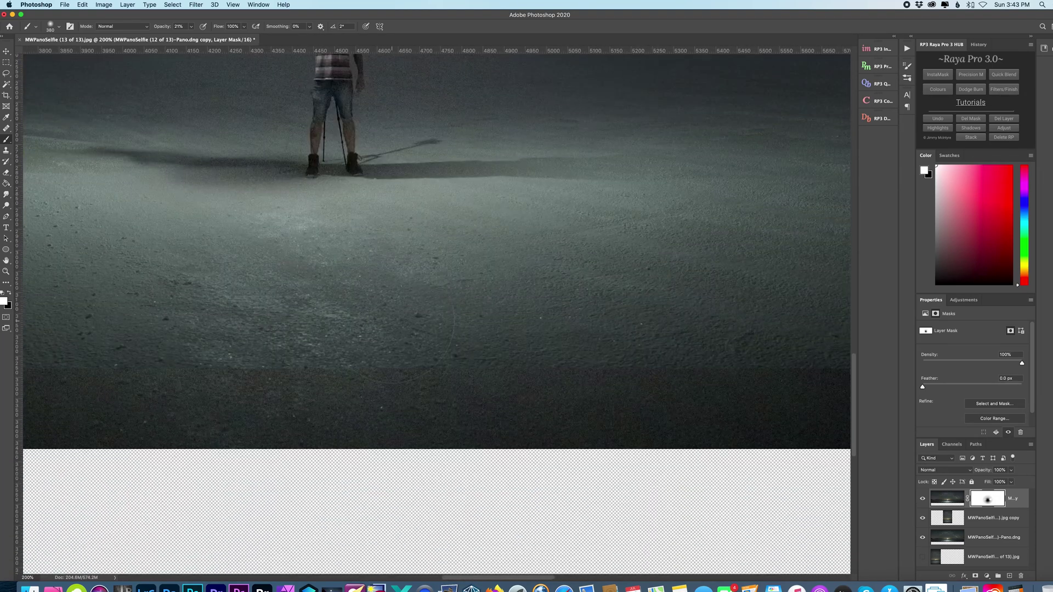
pyautogui.press('super+0')
pyautogui.press('super+minus')
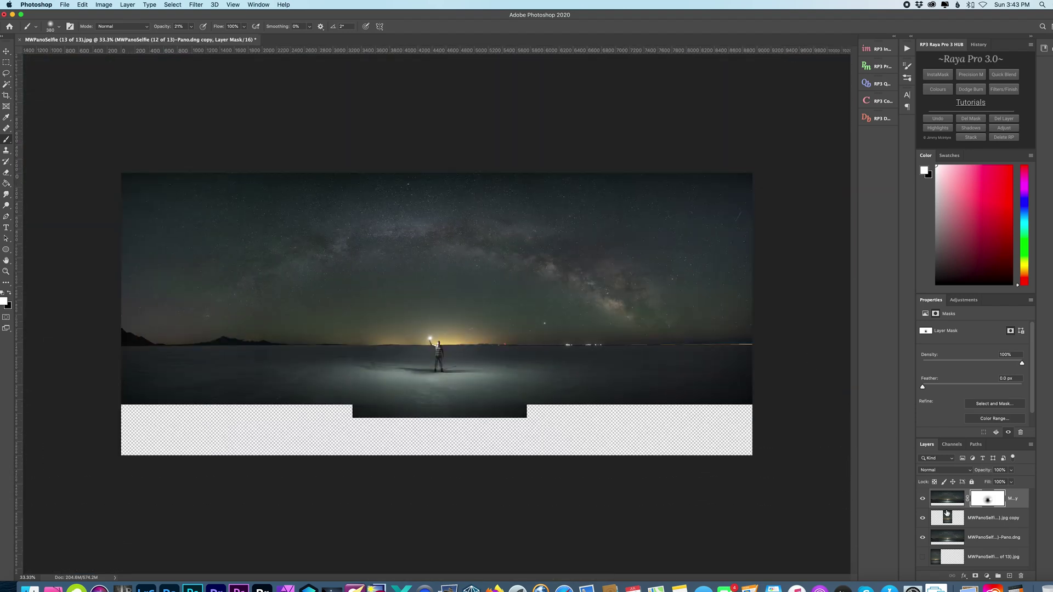
# - On the selfie copy layer, spot-heal away the pole shadow near the boots
pyautogui.click(978, 517)
pyautogui.press('super+plus')
pyautogui.press('super+plus')
pyautogui.press('super+plus')
pyautogui.press('super+plus')
pyautogui.press('super+plus')
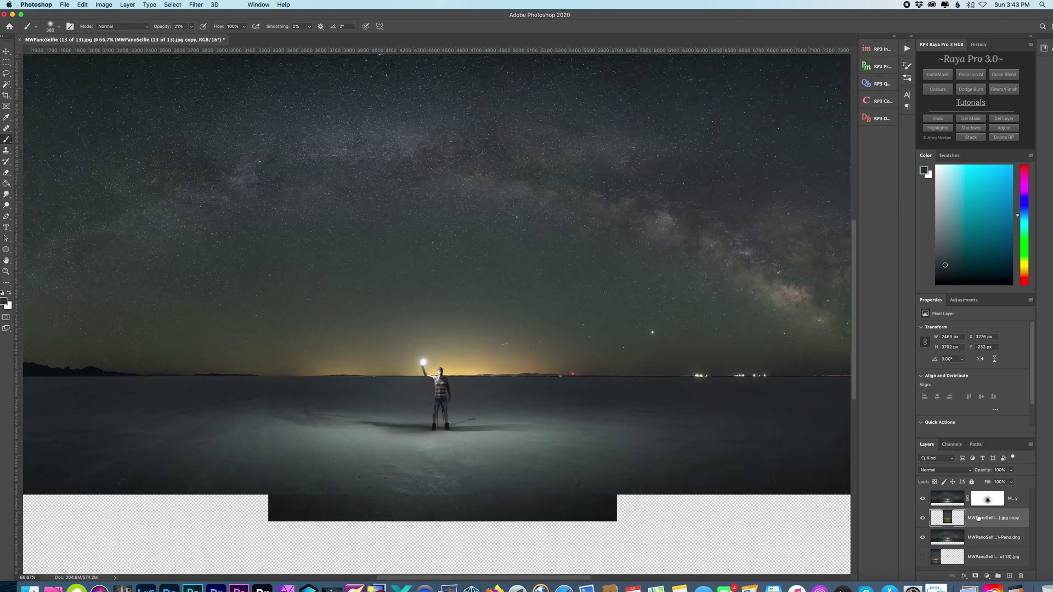
pyautogui.scroll(-6, 599, 306)
pyautogui.scroll(-3, 613, 288)
pyautogui.hscroll(3, 613, 288)
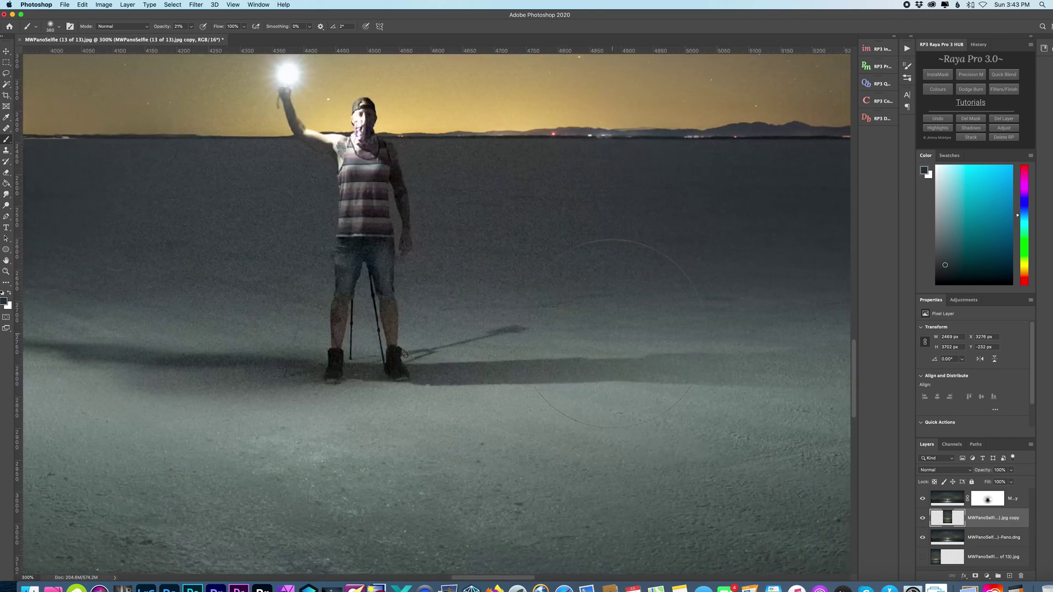
pyautogui.press('super+plus')
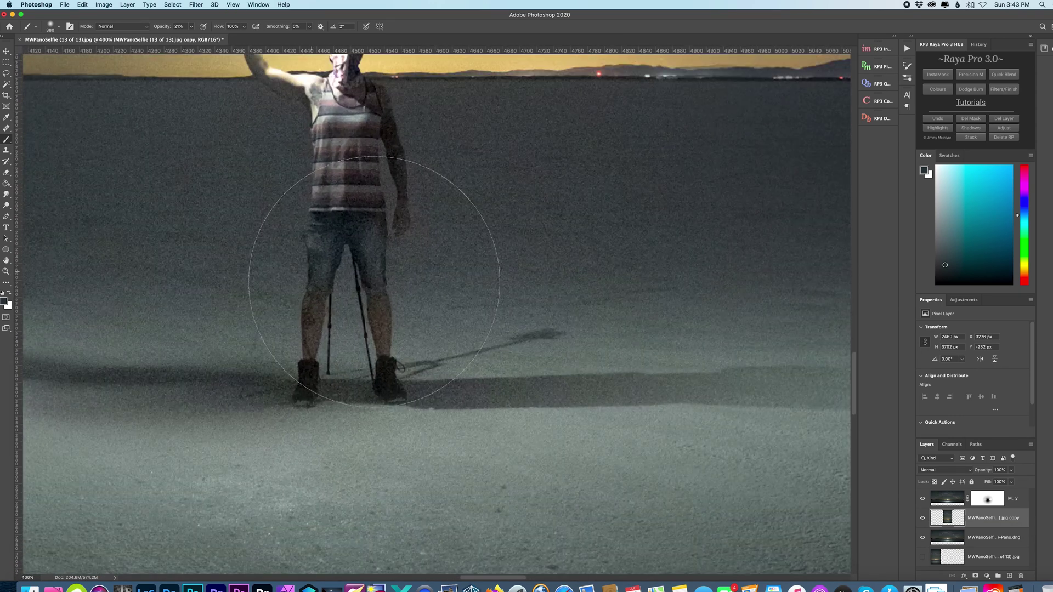
pyautogui.click(6, 129)
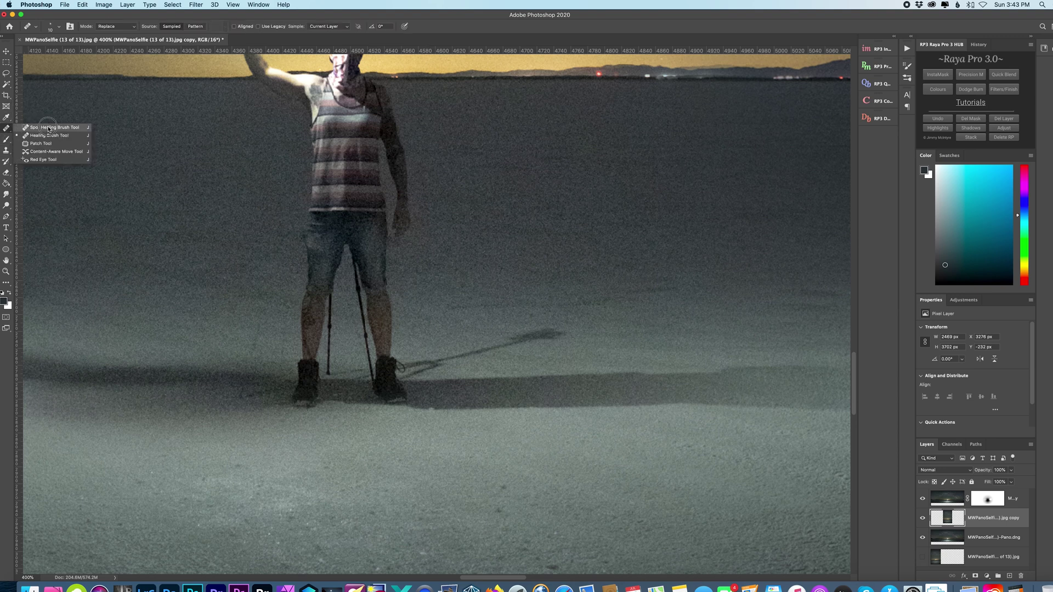
pyautogui.click(47, 128)
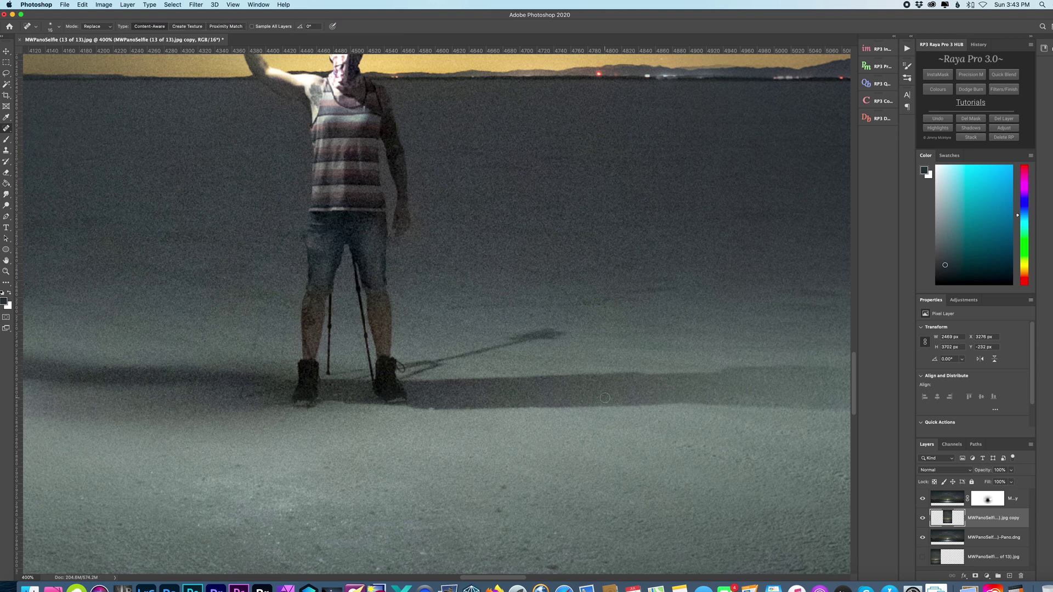
pyautogui.moveTo(423, 371); pyautogui.dragTo(557, 330)
pyautogui.moveTo(441, 355)
pyautogui.mouseDown()
pyautogui.moveTo(513, 338)
pyautogui.moveTo(425, 362)
pyautogui.moveTo(494, 345)
pyautogui.moveTo(434, 360)
pyautogui.mouseUp()
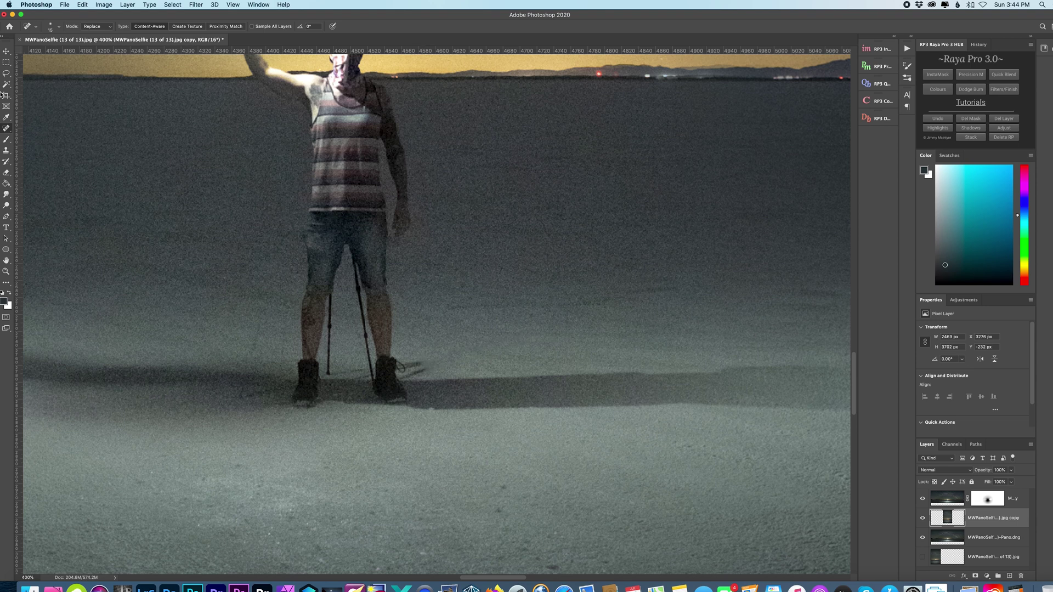
# - Heal the pole beside the boot lace with a 7 px, 8% hardness Healing Brush in Replace mode
pyautogui.rightClick(8, 131)
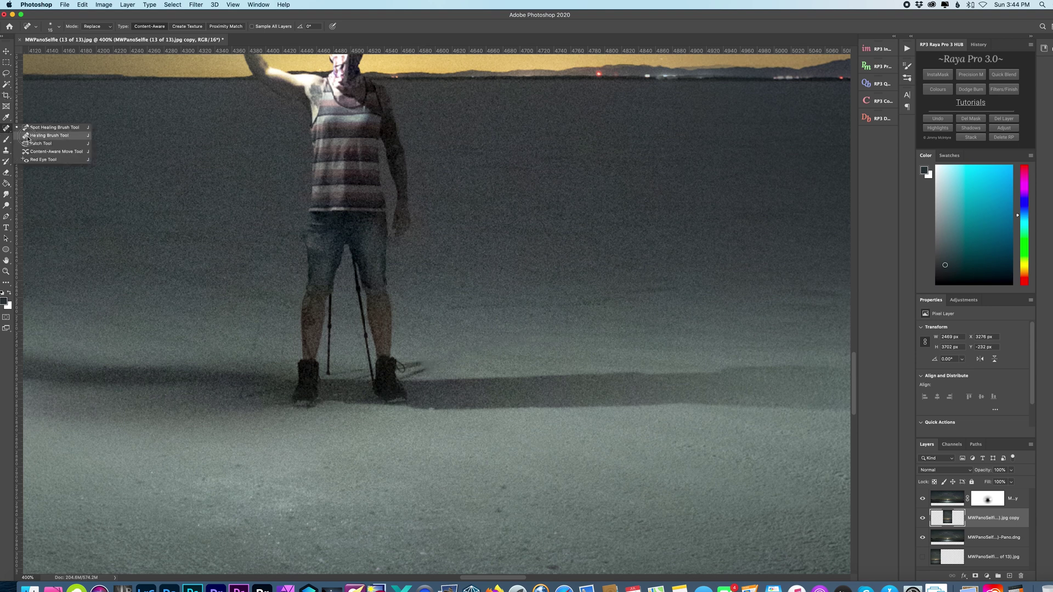
pyautogui.click(30, 140)
pyautogui.click(51, 29)
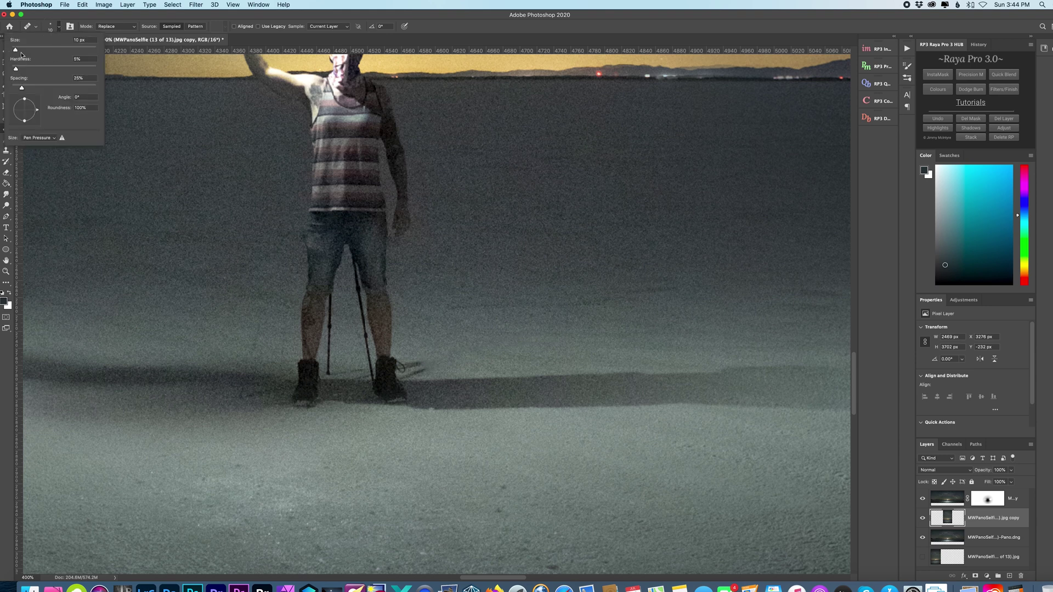
pyautogui.moveTo(15, 50); pyautogui.dragTo(18, 69)
pyautogui.click(125, 27)
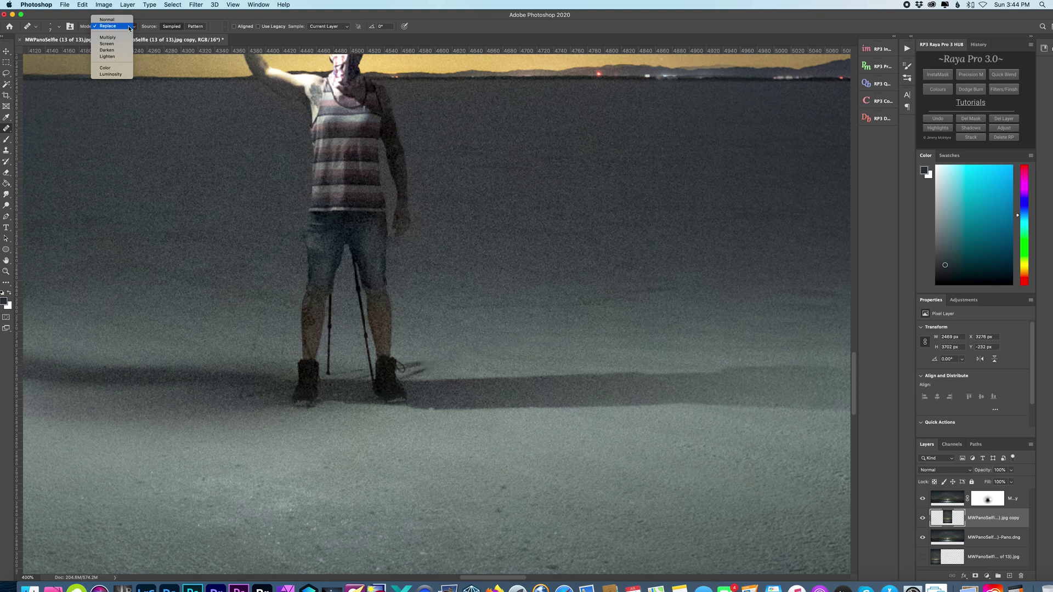
pyautogui.click(125, 27)
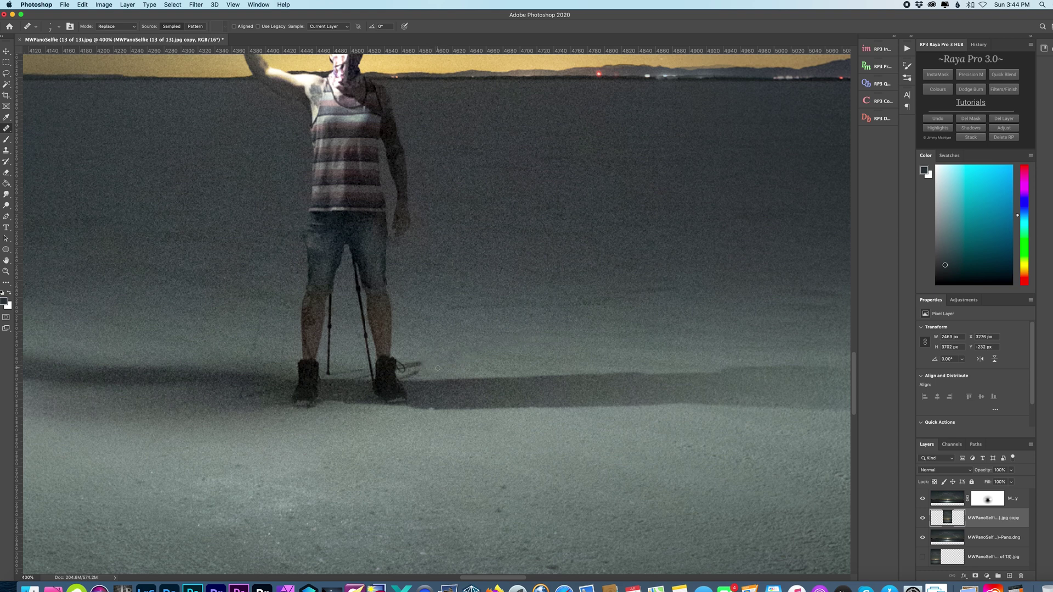
pyautogui.moveTo(418, 373); pyautogui.dragTo(419, 364)
pyautogui.click(990, 497)
# - Set the regular mask brush size to 65
pyautogui.press('b')
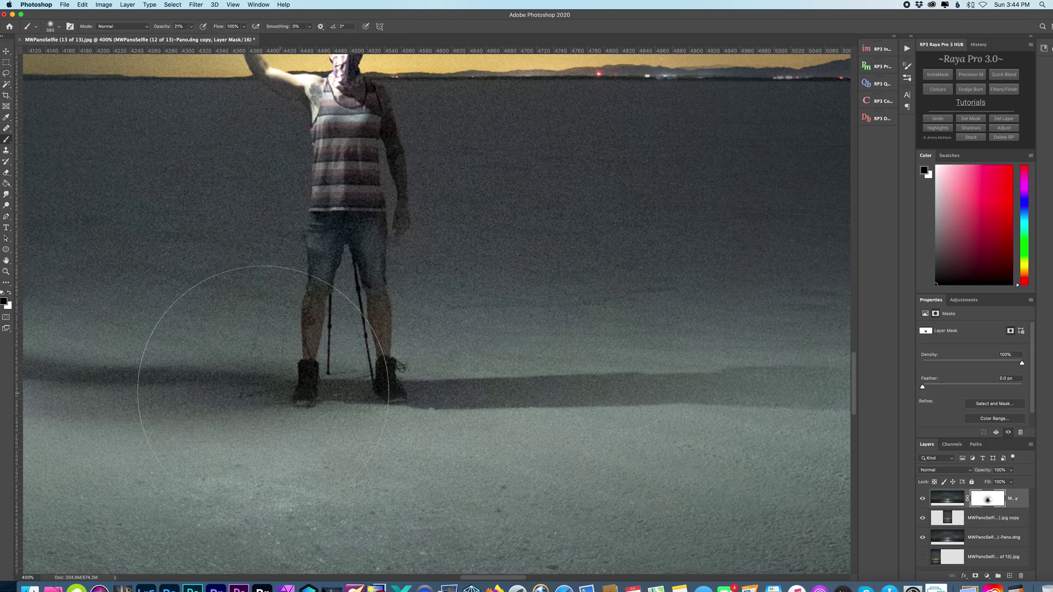
pyautogui.click(62, 26)
pyautogui.write('65')
pyautogui.press('Return')
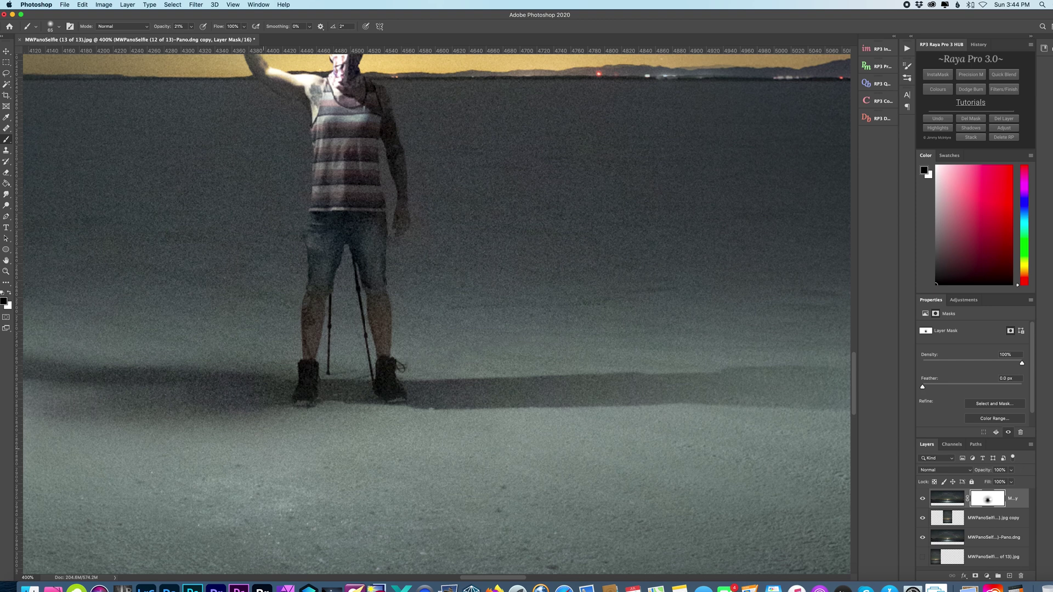
# - On the selfie copy, heal out the lower pole between the legs using sampled clean ground
pyautogui.click(976, 519)
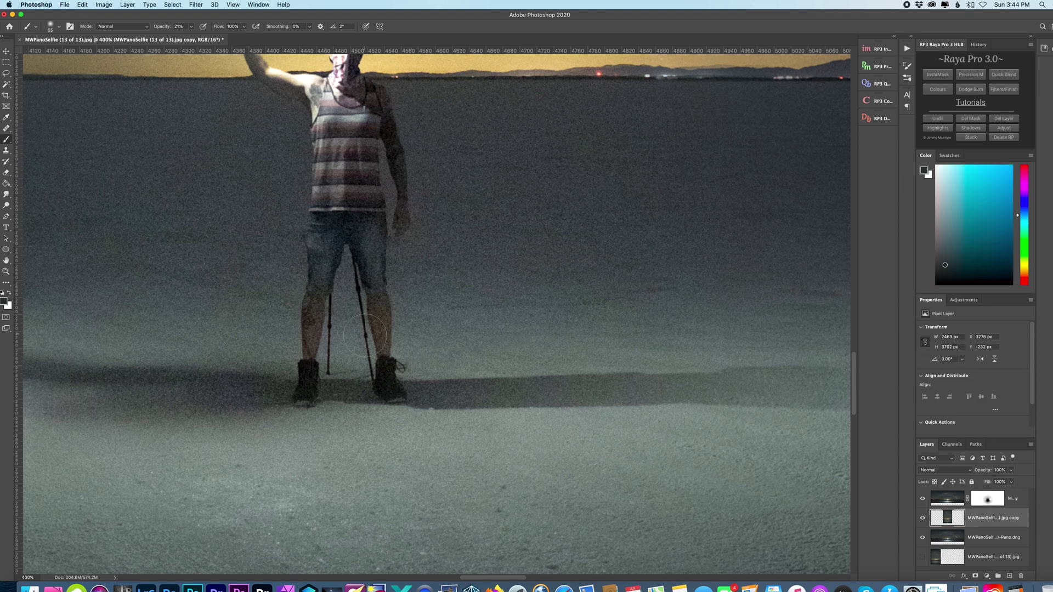
pyautogui.moveTo(6, 128); pyautogui.dragTo(47, 135)
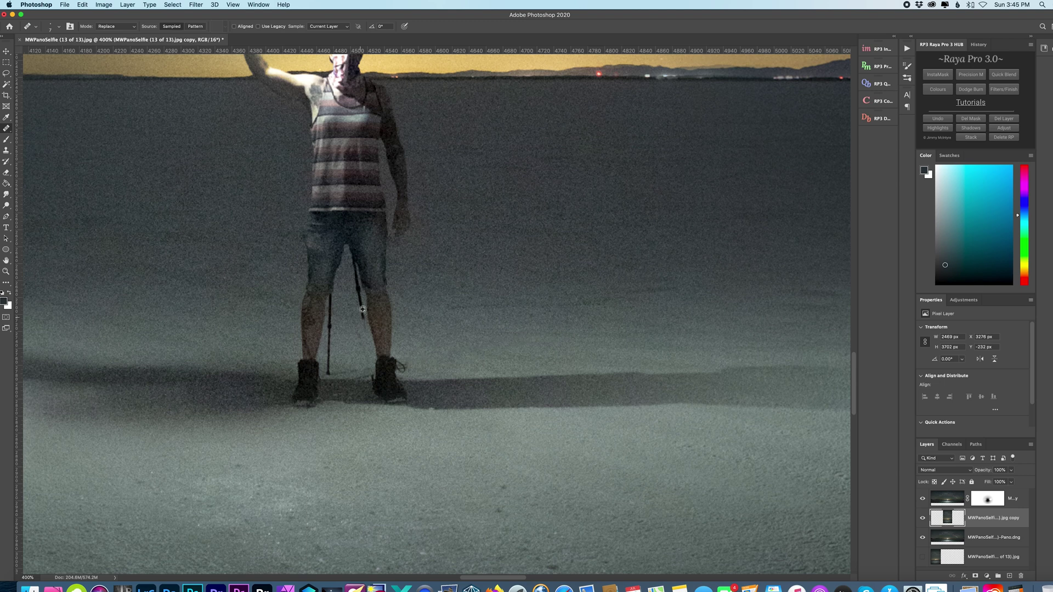
pyautogui.moveTo(361, 319)
pyautogui.mouseDown()
pyautogui.moveTo(363, 309)
pyautogui.moveTo(351, 316)
pyautogui.moveTo(362, 325)
pyautogui.moveTo(351, 284)
pyautogui.mouseUp()
pyautogui.keyDown('alt'); pyautogui.click(348, 277); pyautogui.keyUp('alt')
pyautogui.click(353, 261)
pyautogui.moveTo(333, 298)
pyautogui.mouseDown()
pyautogui.moveTo(331, 376)
pyautogui.moveTo(330, 299)
pyautogui.moveTo(328, 369)
pyautogui.moveTo(340, 347)
pyautogui.mouseUp()
pyautogui.press('super+minus')
pyautogui.press('super+minus')
pyautogui.press('super+minus')
pyautogui.press('super+minus')
pyautogui.press('super+minus')
pyautogui.press('super+minus')
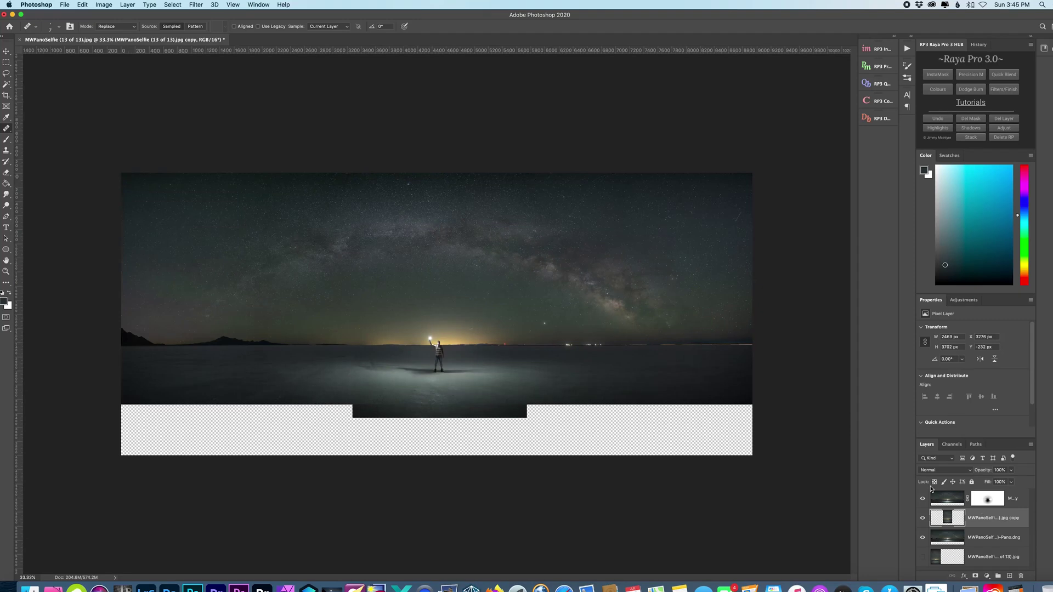
pyautogui.click(947, 498)
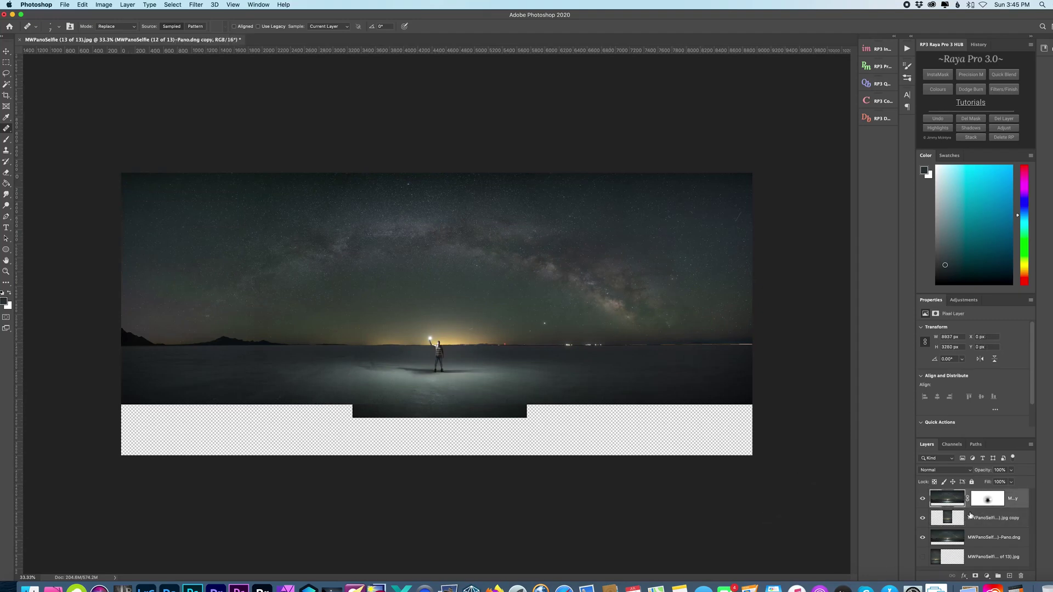
# - Flatten the image into a single layer, discarding the hidden layers
pyautogui.rightClick(1011, 508)
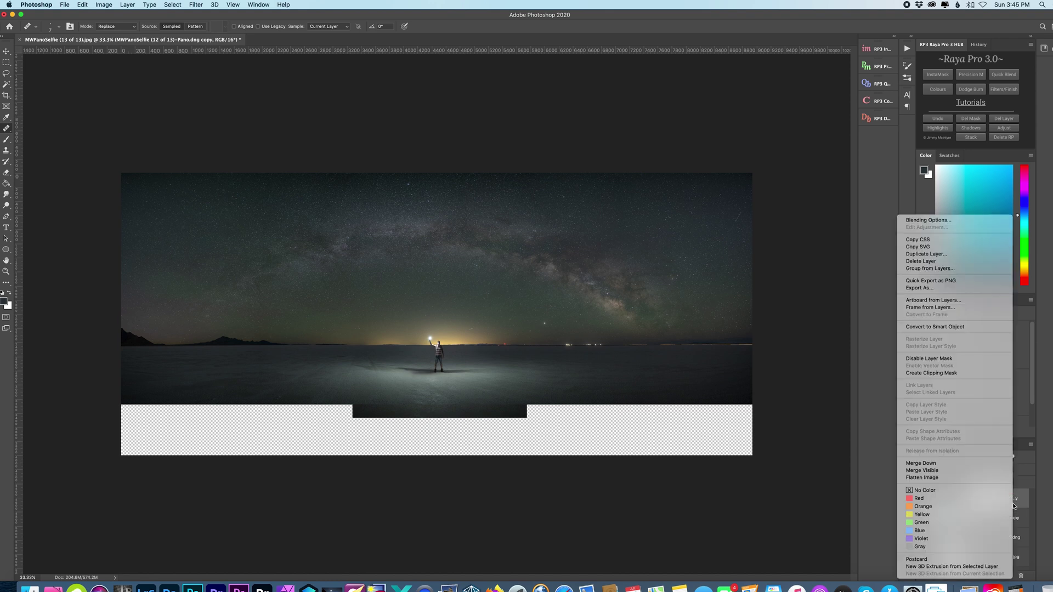
pyautogui.click(936, 477)
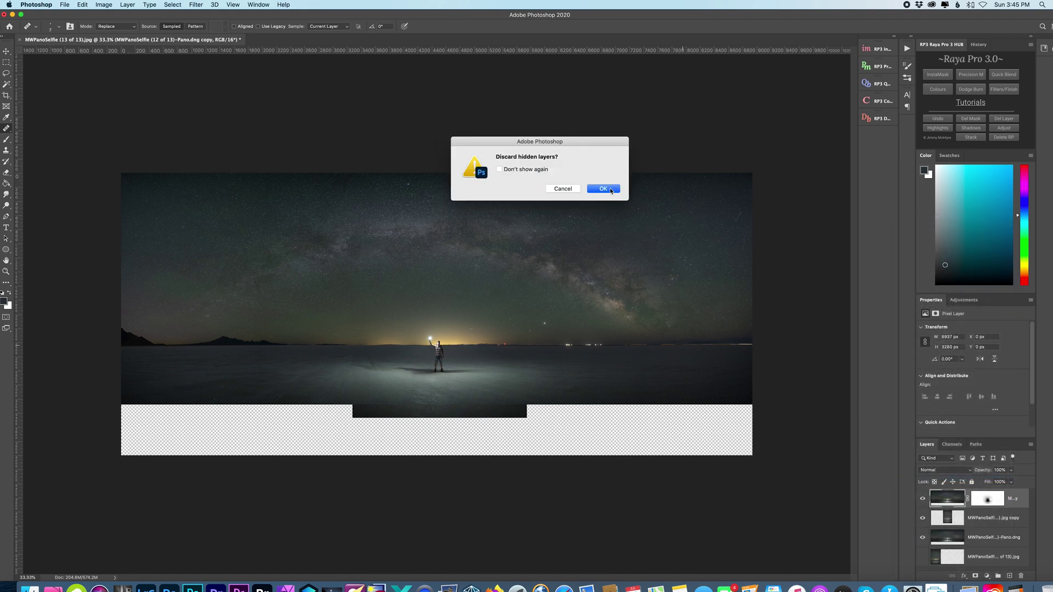
pyautogui.click(611, 190)
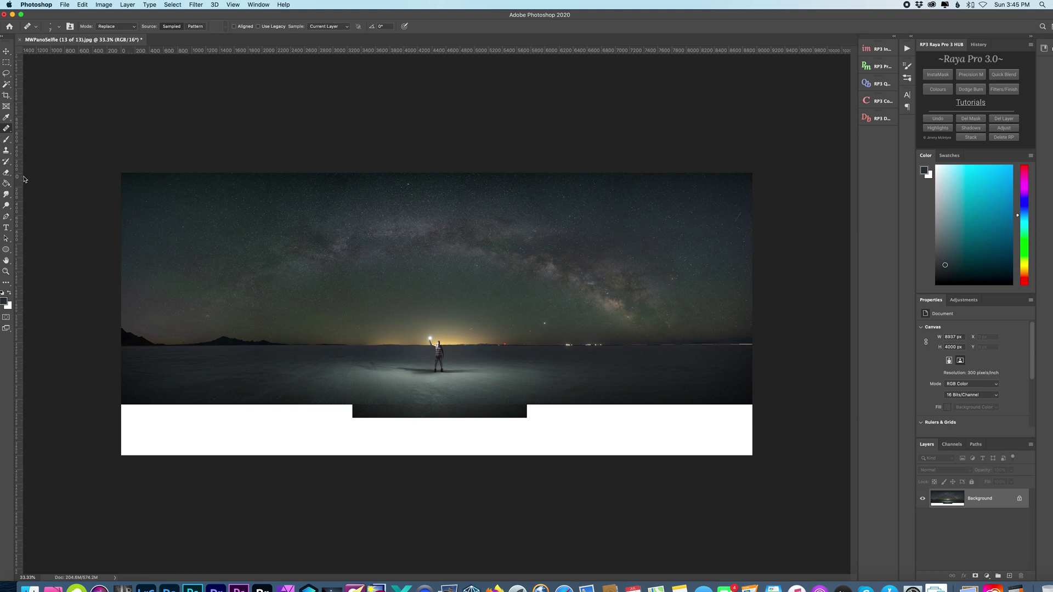
# - Crop off the white bottom strip, leaving an 8937 × 3243 px panorama
pyautogui.click(6, 95)
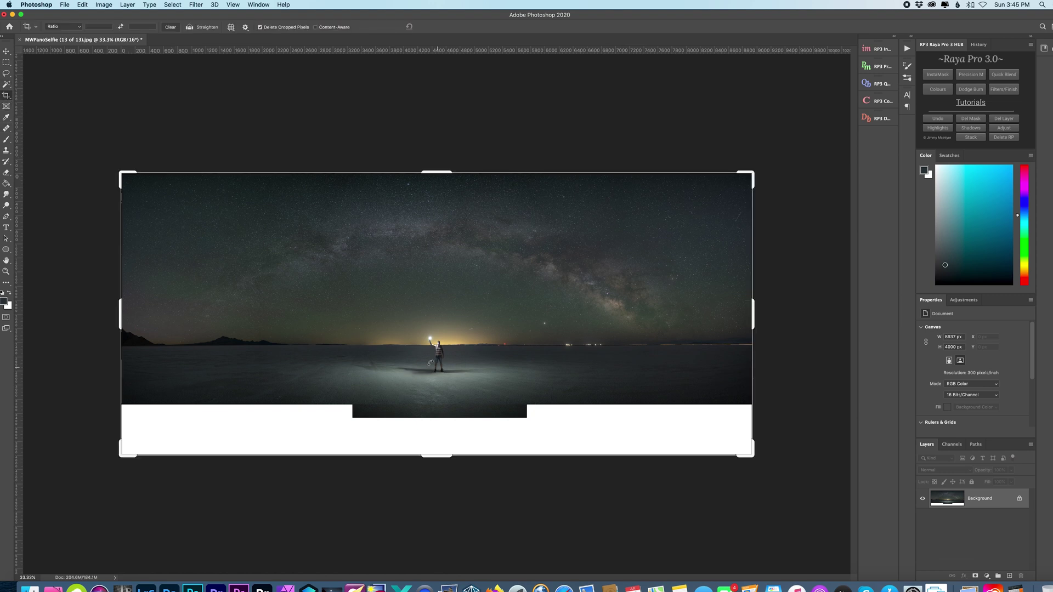
pyautogui.moveTo(436, 457); pyautogui.dragTo(433, 429)
pyautogui.press('Return')
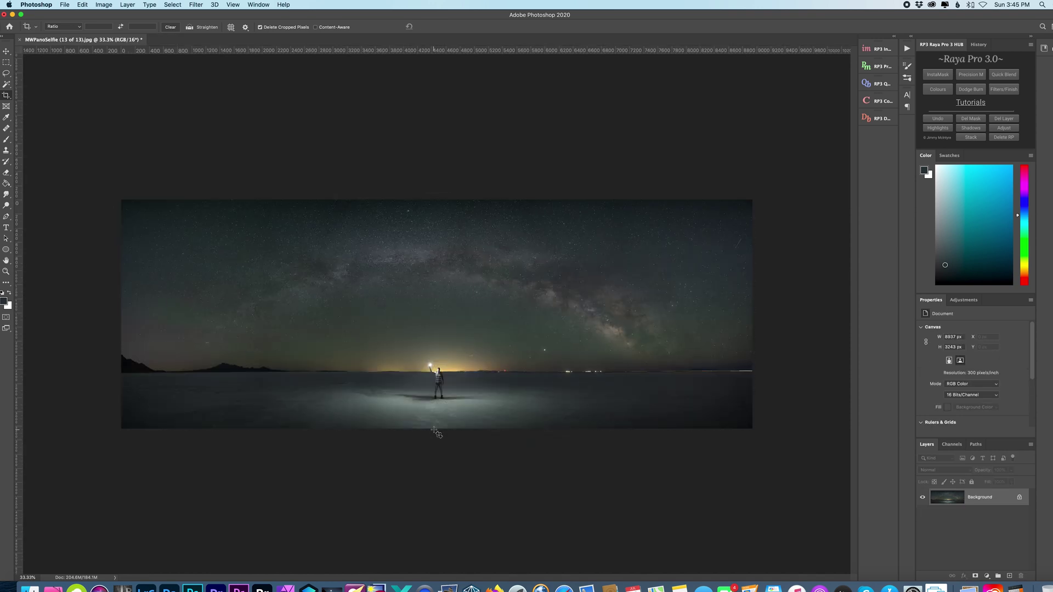
pyautogui.press('super+0')
pyautogui.press('super+plus')
pyautogui.press('super+plus')
pyautogui.press('super+plus')
pyautogui.press('super+plus')
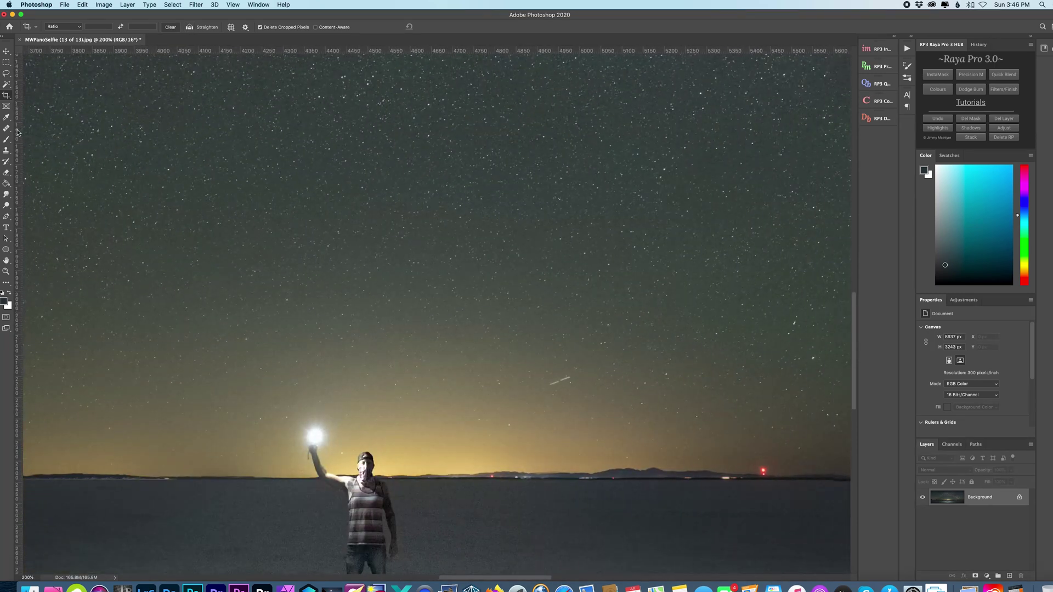
# - Spot-heal the white satellite trail in the sky, then zoom out to view the full panorama
pyautogui.click(6, 128)
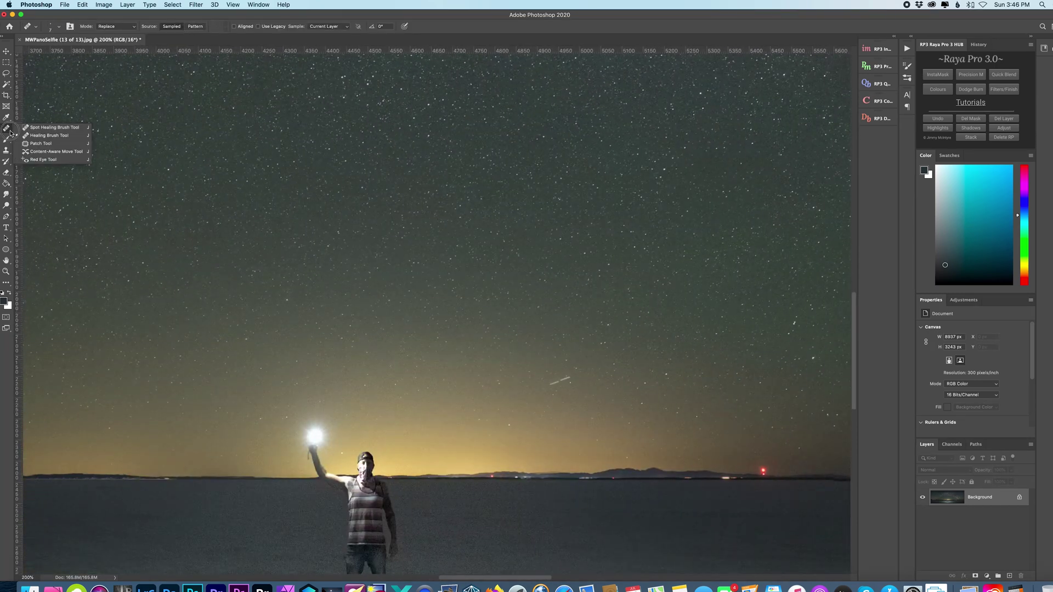
pyautogui.moveTo(550, 384)
pyautogui.mouseDown()
pyautogui.moveTo(571, 377)
pyautogui.moveTo(548, 384)
pyautogui.moveTo(572, 378)
pyautogui.moveTo(551, 384)
pyautogui.mouseUp()
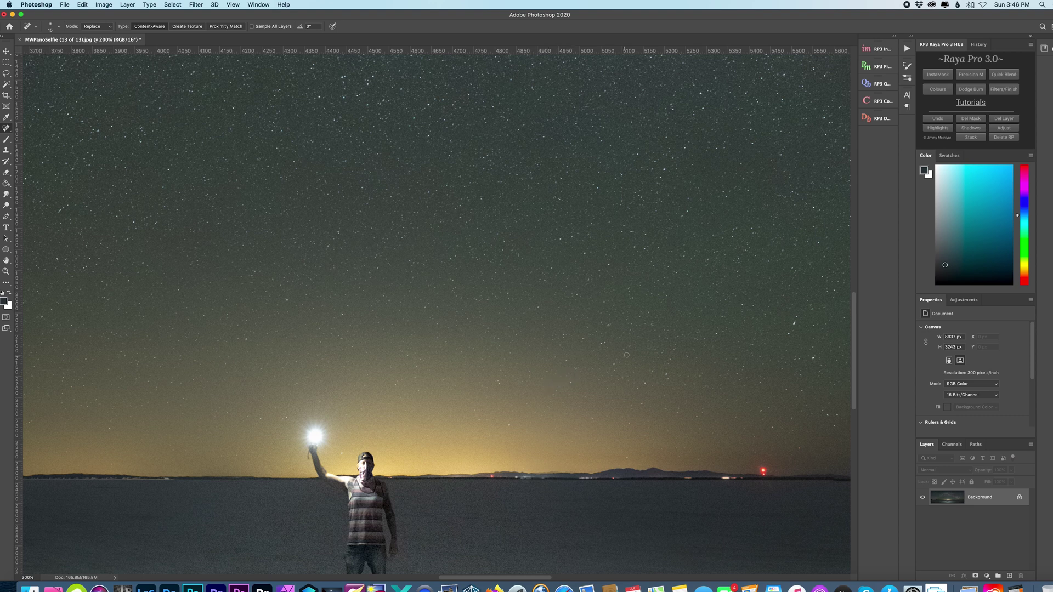
pyautogui.press('super+0')
pyautogui.press('super+minus')
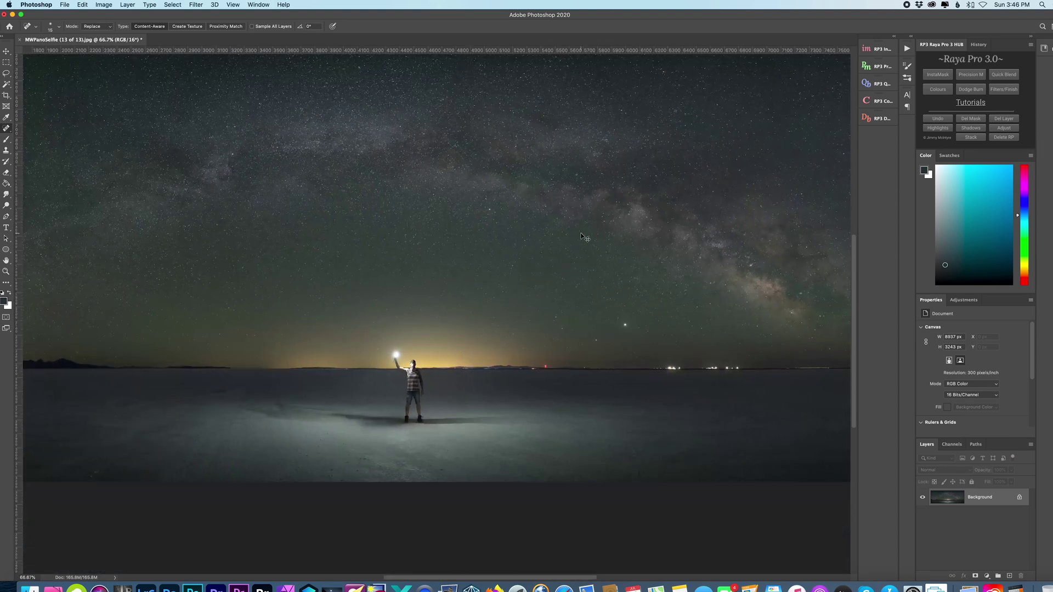
pyautogui.press('super+plus')
pyautogui.press('super+minus')
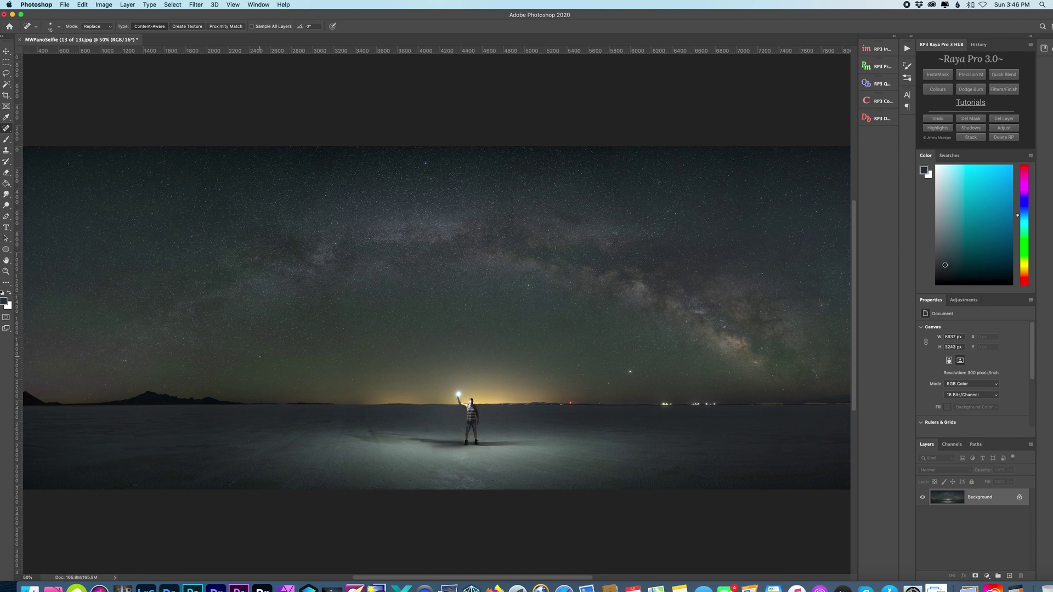
pyautogui.hscroll(5, 437, 318)
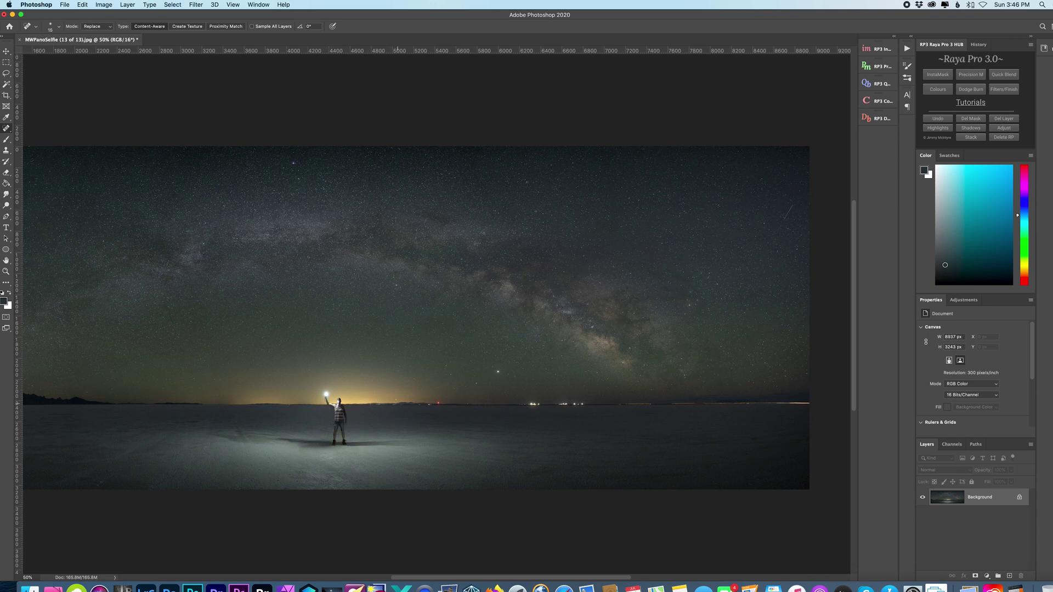
pyautogui.hscroll(4, 436, 318)
pyautogui.hscroll(-7, 437, 318)
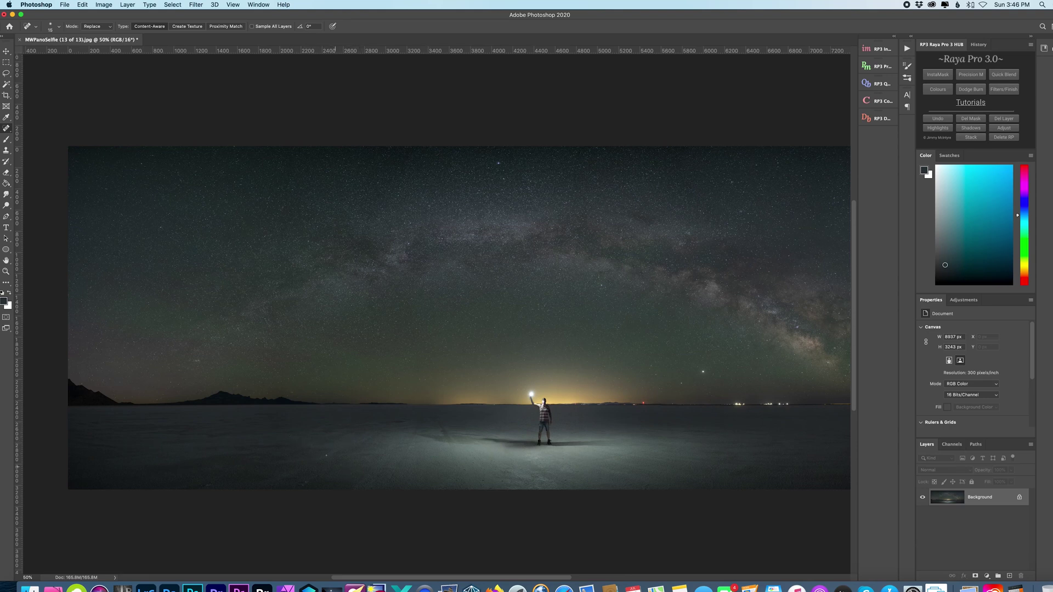
pyautogui.hscroll(3, 436, 318)
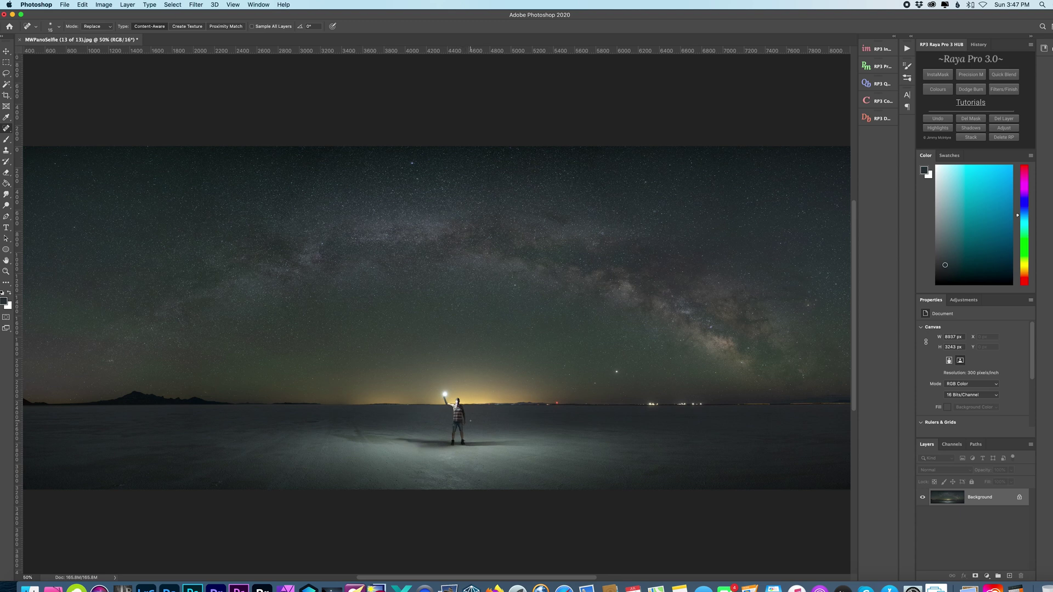
pyautogui.hscroll(3, 437, 318)
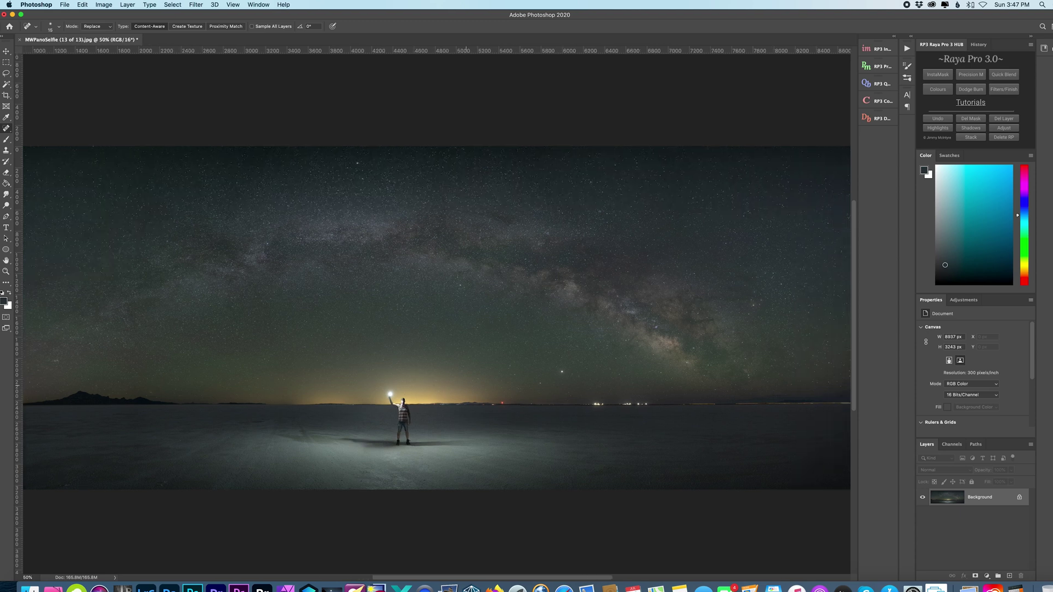
pyautogui.hotkey('ctrl', '-')
pyautogui.hotkey('ctrl', '-')
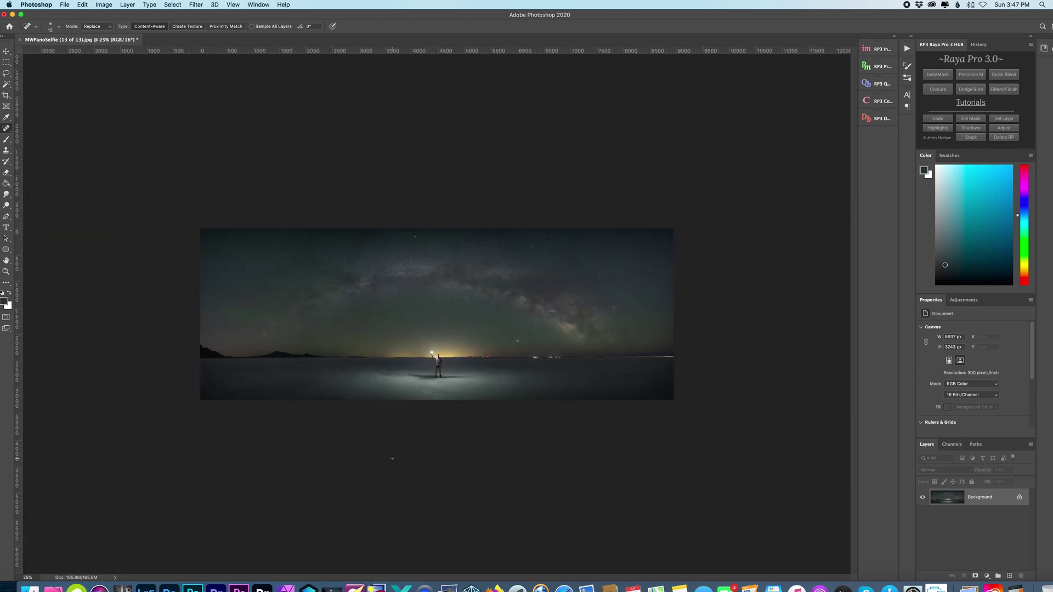
pyautogui.hotkey('ctrl', '+')
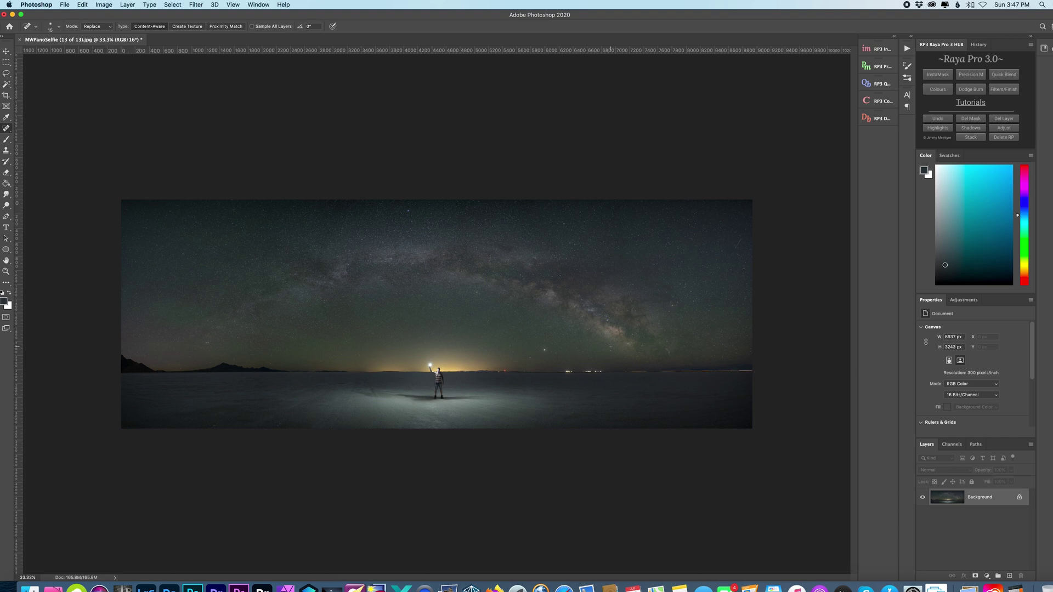